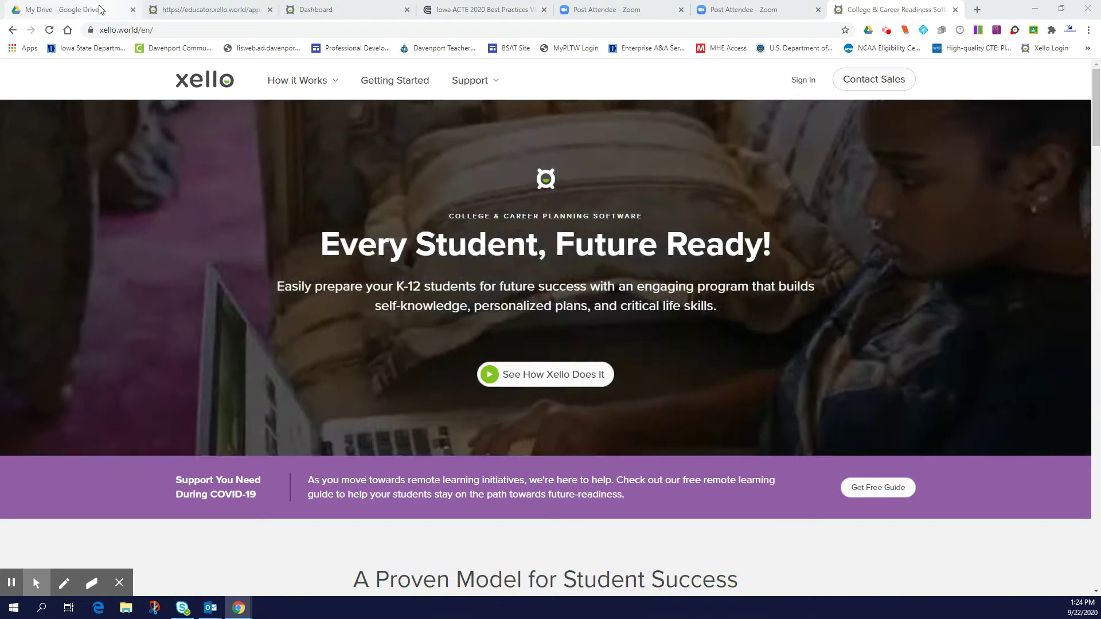
- Browse the Google apps launcher in Google Drive, then return to the Xello student dashboard
click(100, 10)
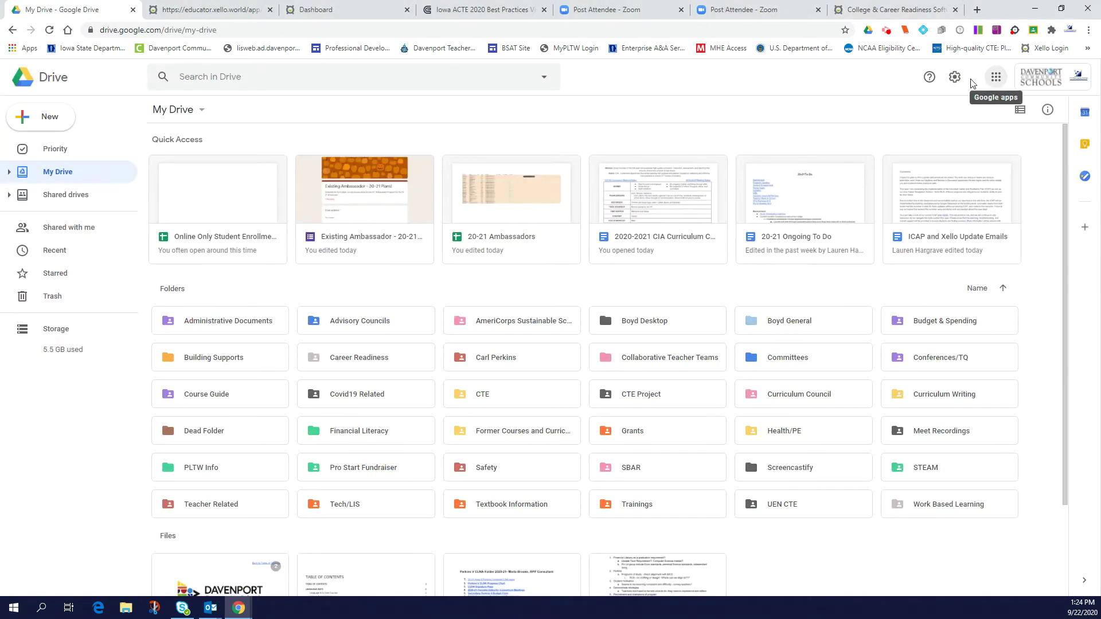
click(998, 82)
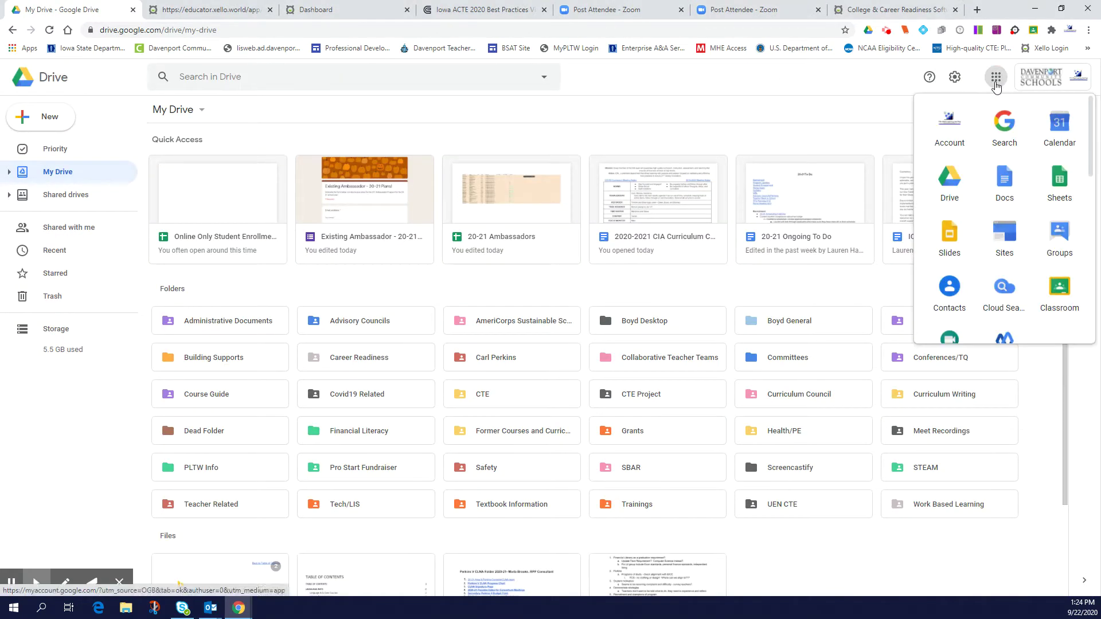
scroll(998, 179, down, 2)
scroll(1001, 178, down, 2)
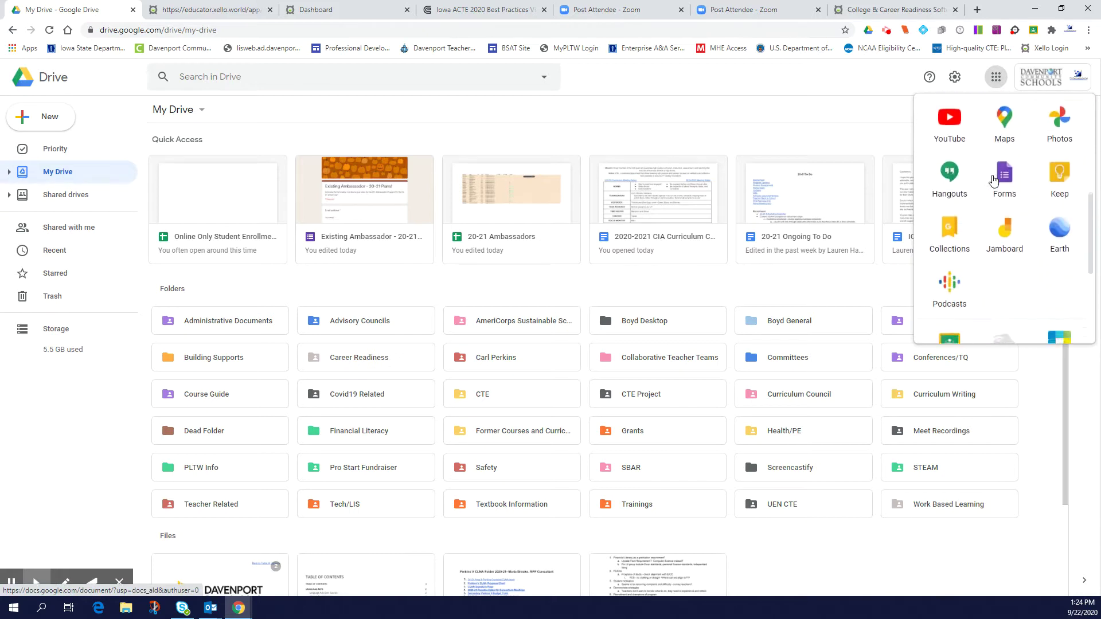
scroll(1007, 179, down, 2)
scroll(1011, 178, down, 1)
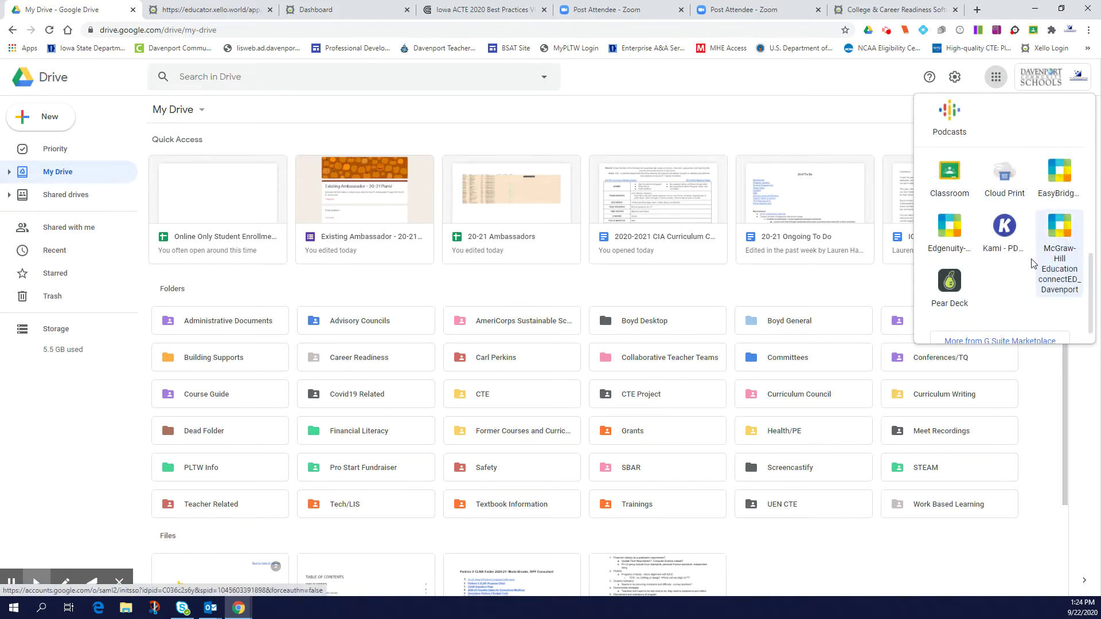
scroll(1030, 264, up, 4)
scroll(1030, 264, up, 3)
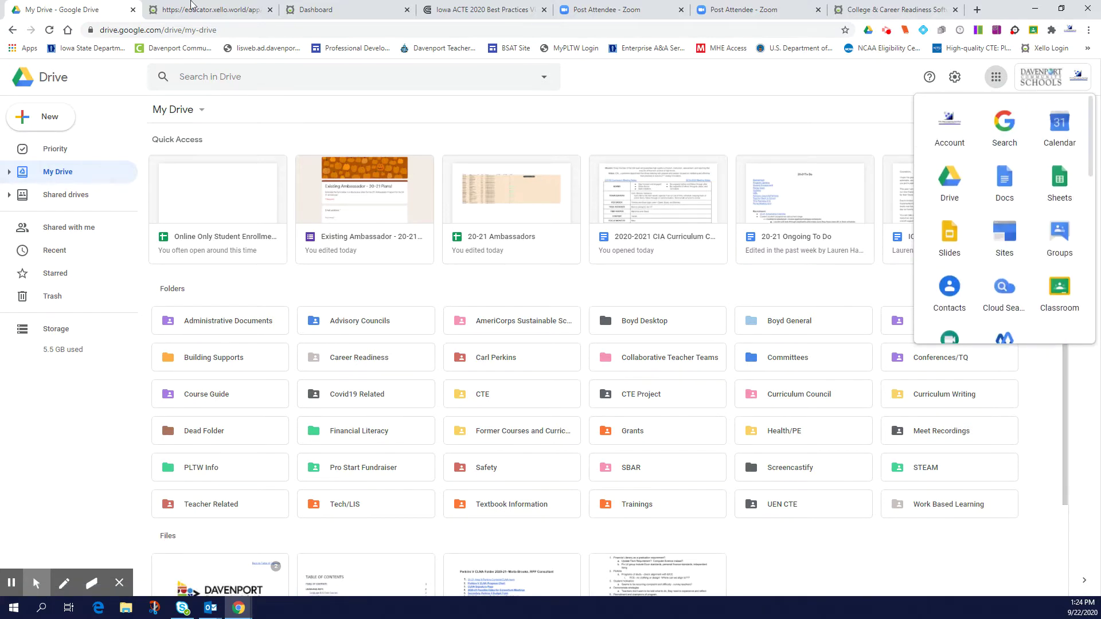
click(316, 10)
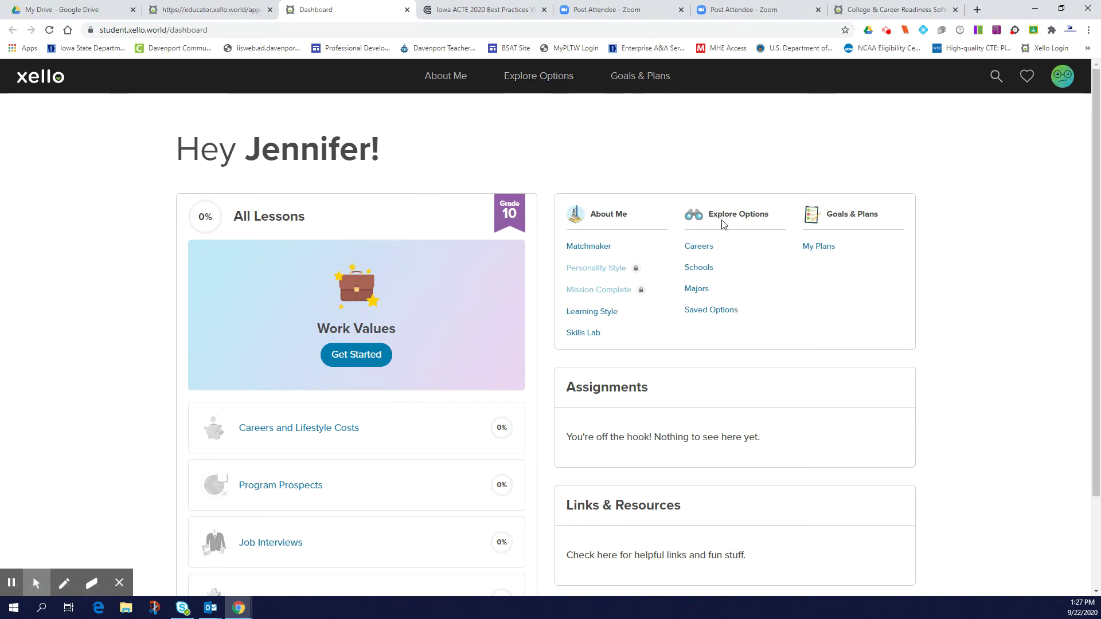
scroll(369, 341, down, 3)
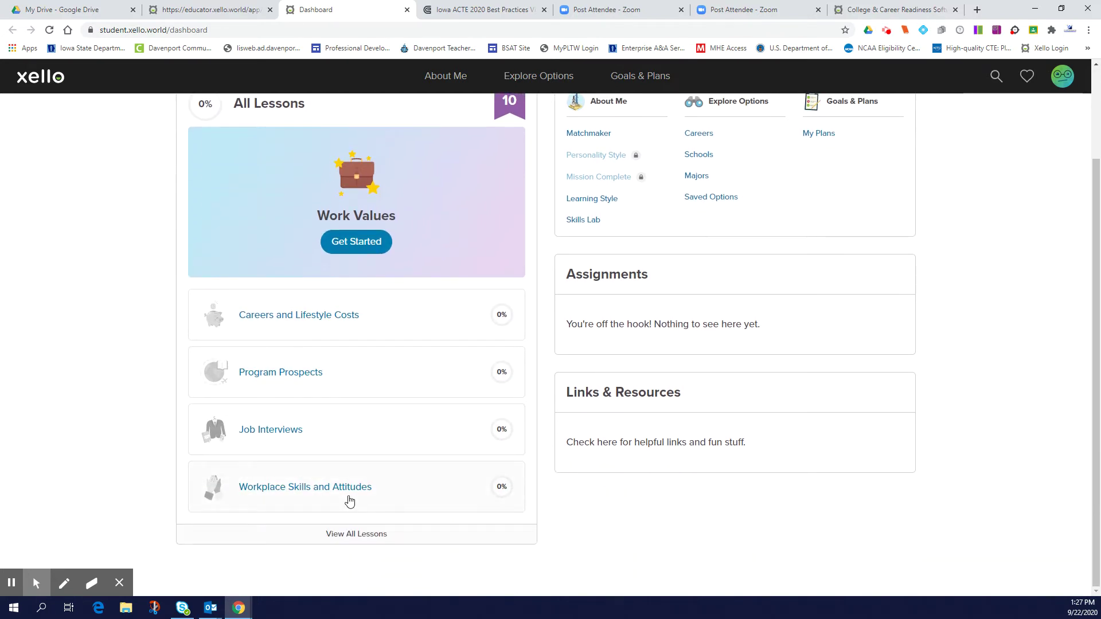
scroll(349, 499, up, 3)
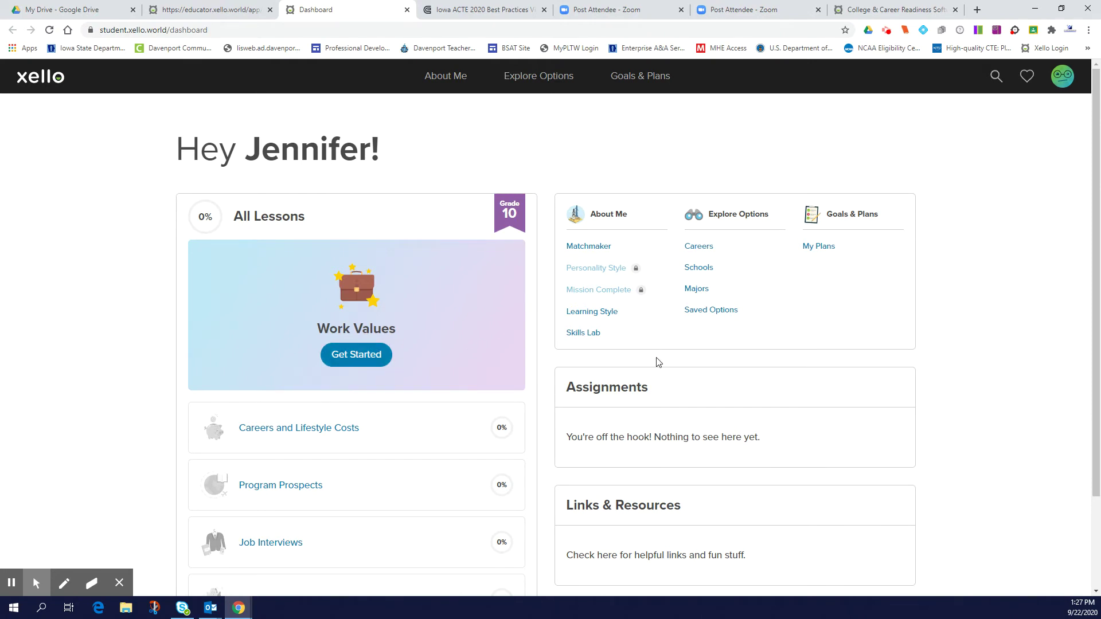
scroll(663, 362, down, 3)
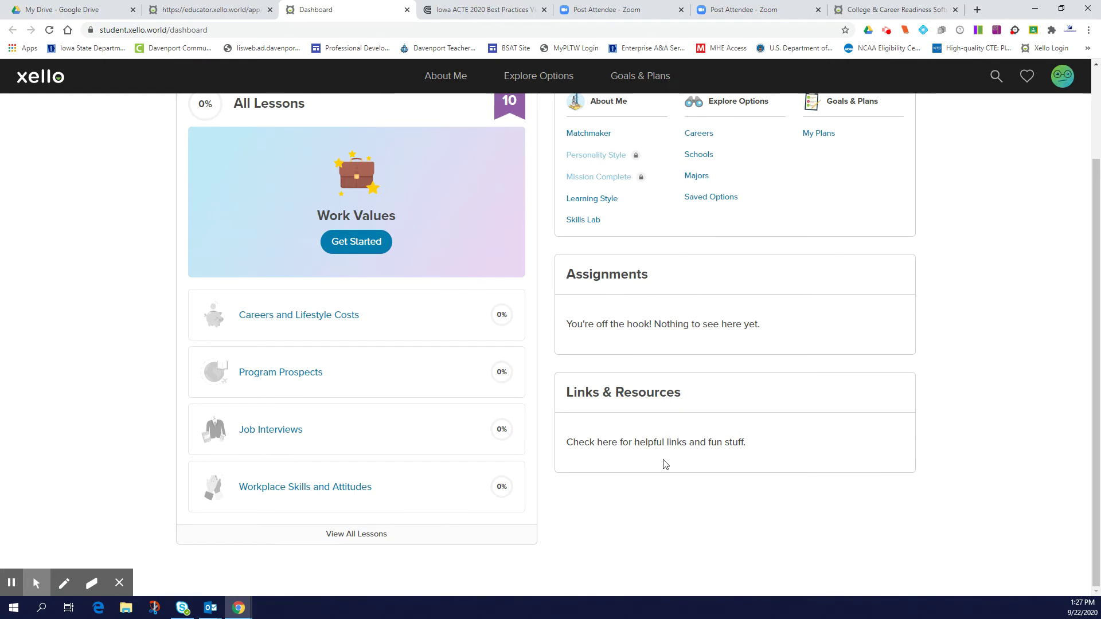
scroll(642, 458, up, 2)
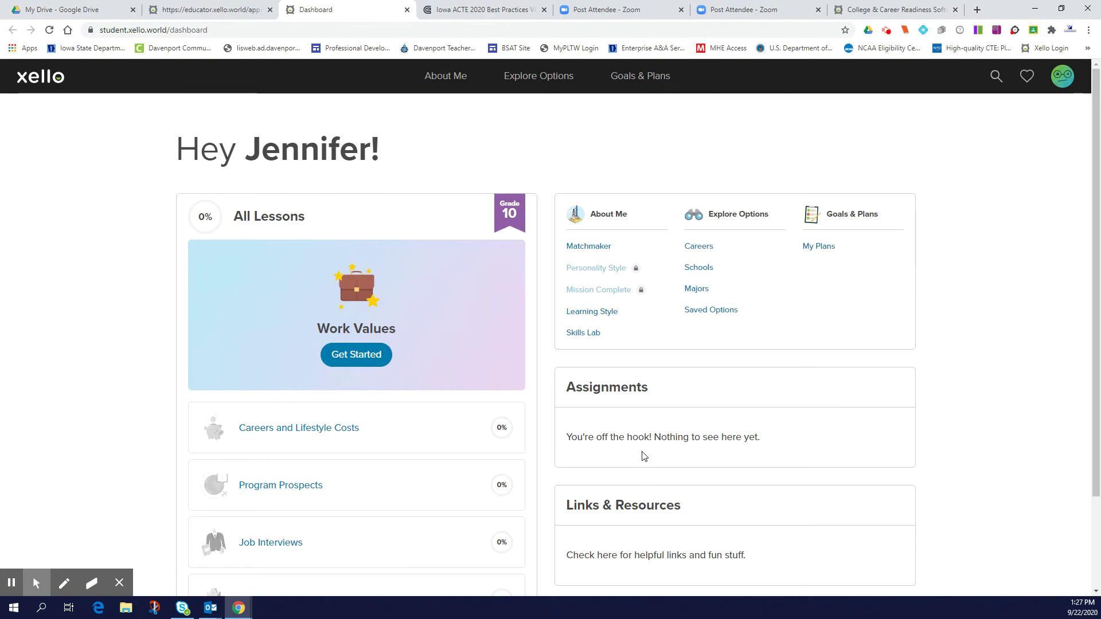
- Go from Explore Options to the Explore Careers list of 586 careers
click(541, 79)
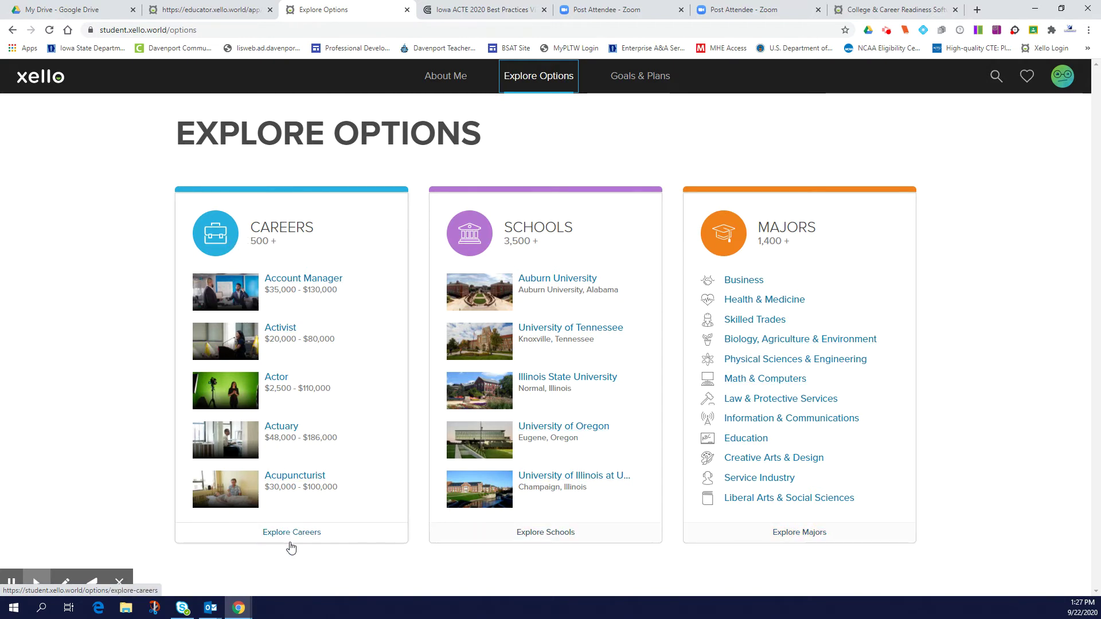
click(295, 540)
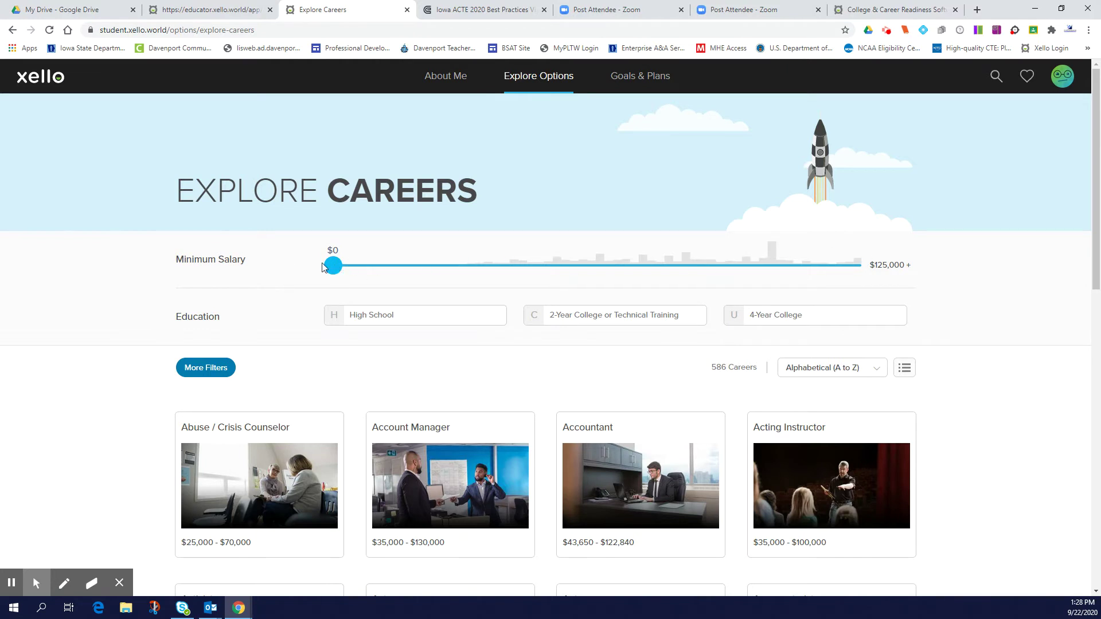
- Set minimum salary to $37,000 and include High School, 2-Year and 4-Year College
drag(333, 266, 563, 262)
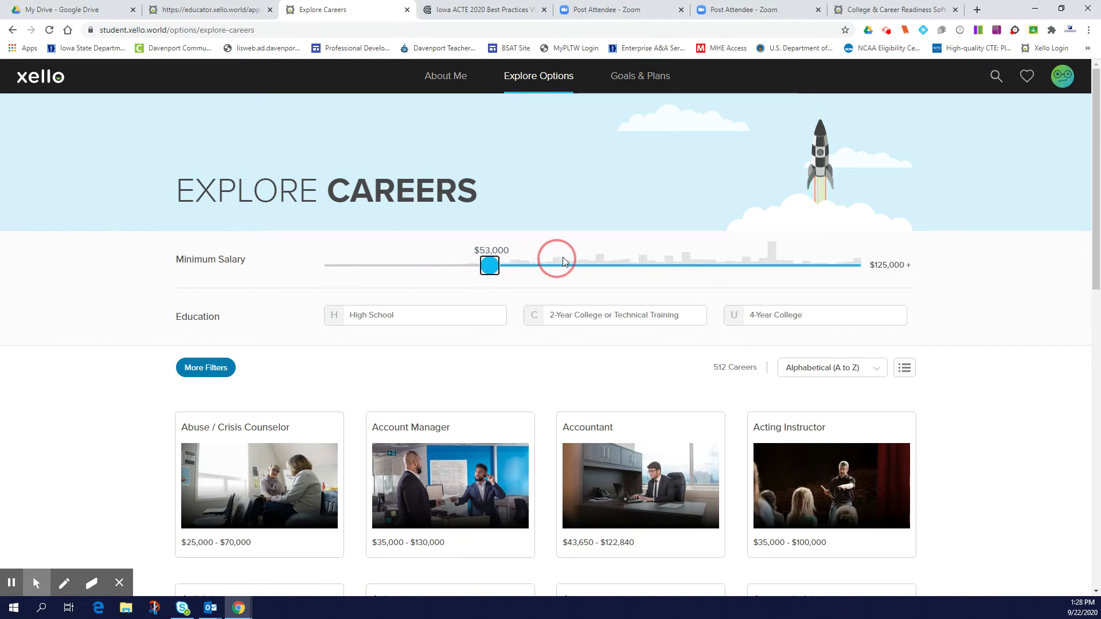
drag(564, 262, 487, 267)
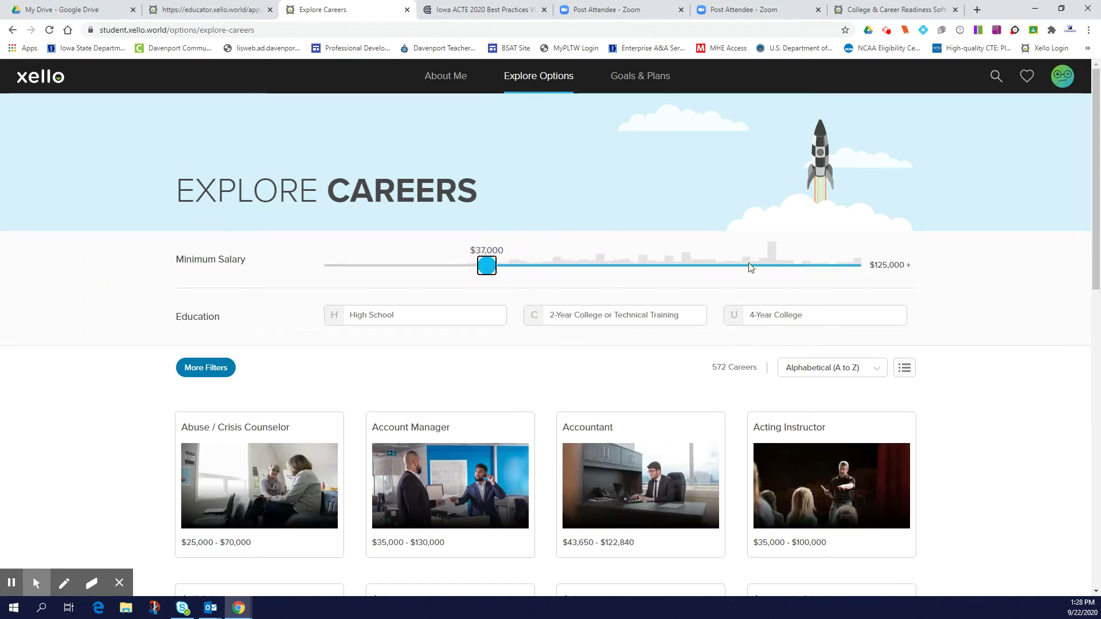
click(400, 318)
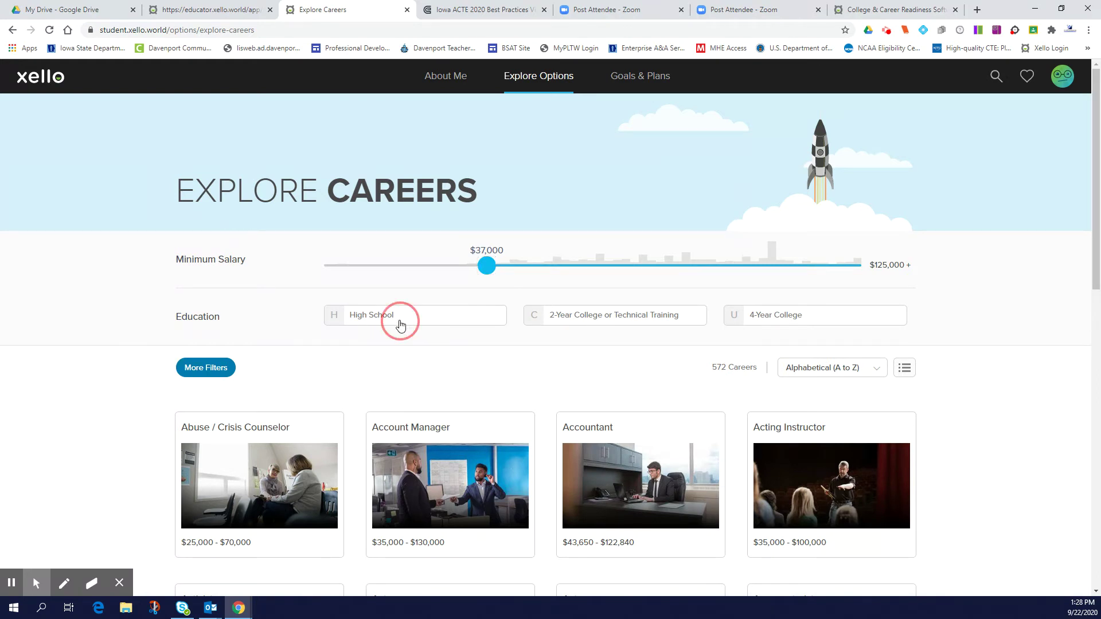
click(596, 318)
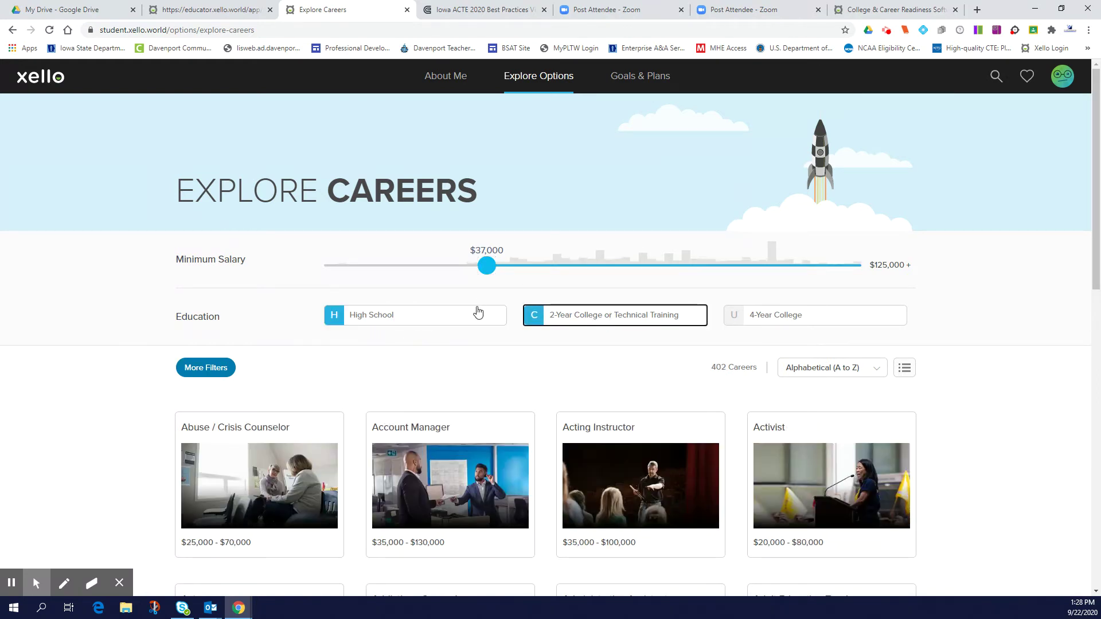
click(789, 312)
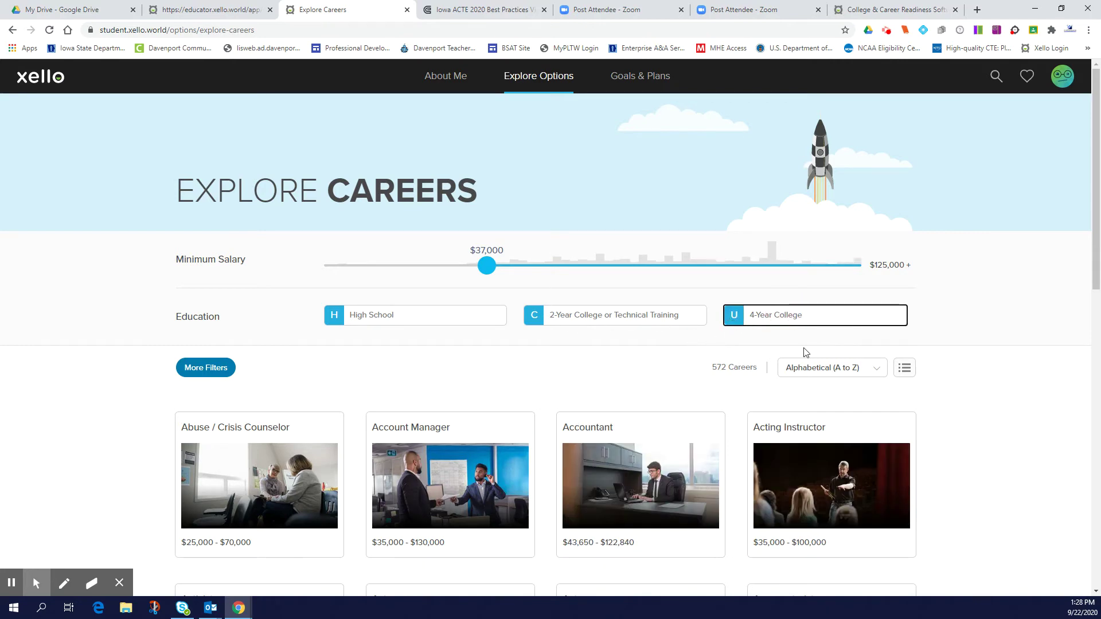
scroll(523, 414, down, 3)
scroll(496, 418, down, 1)
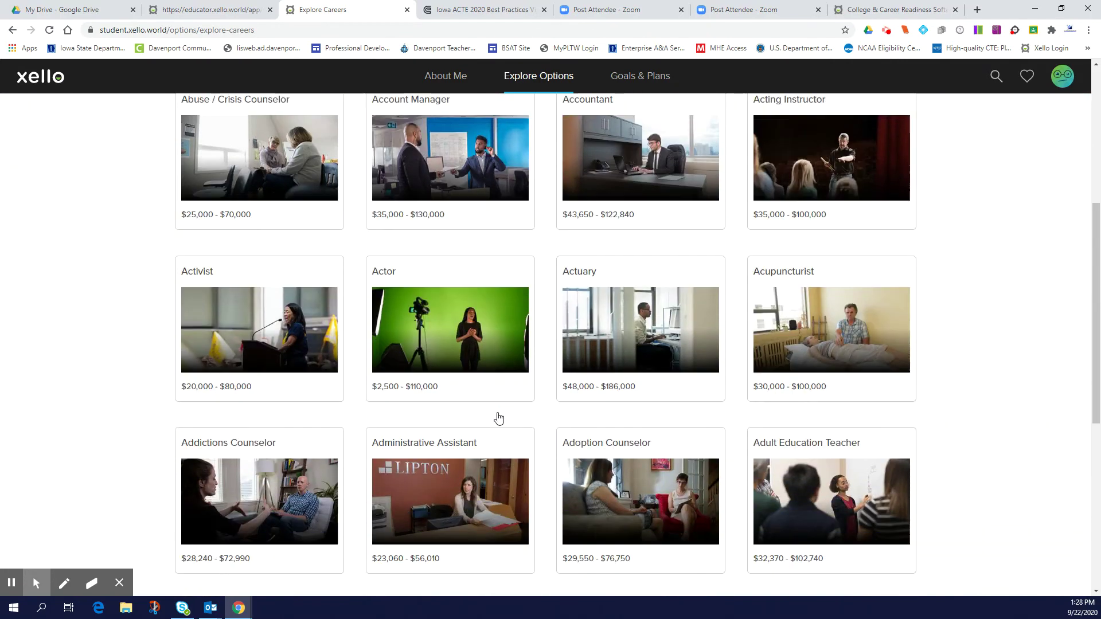
scroll(496, 419, up, 2)
scroll(563, 450, up, 2)
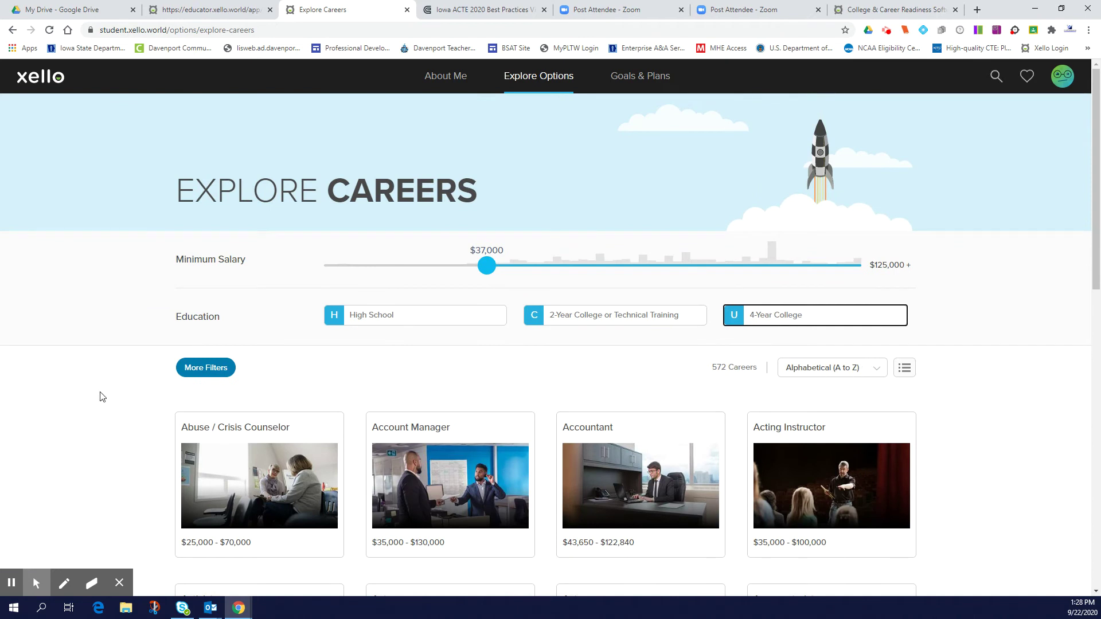
- Add the Manufacturing and Information Technology career cluster filters
click(200, 369)
scroll(143, 337, down, 2)
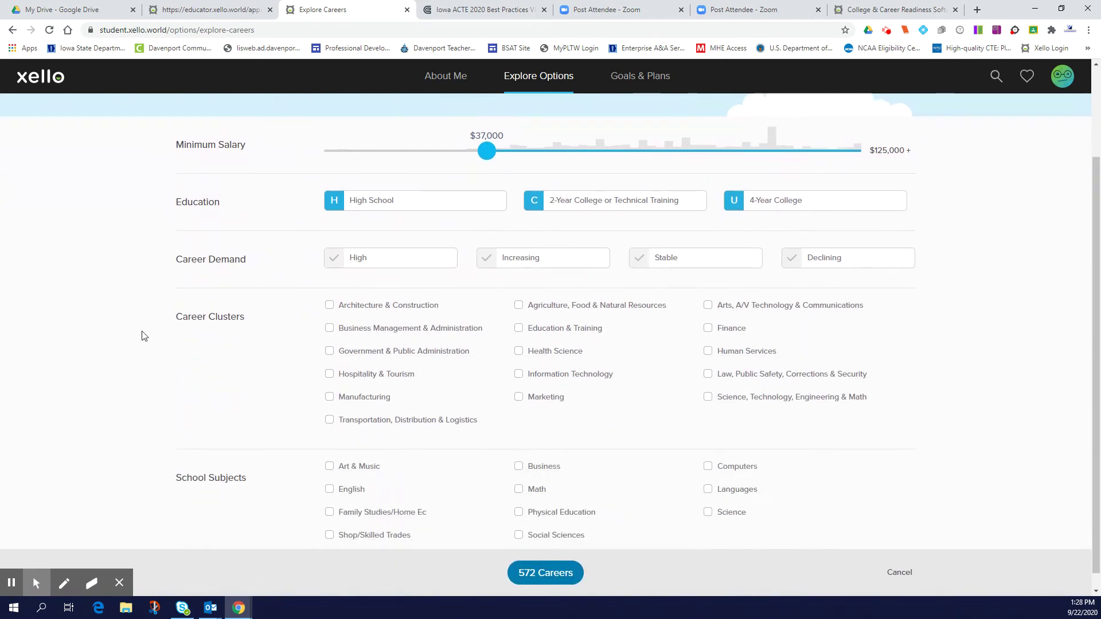
click(330, 399)
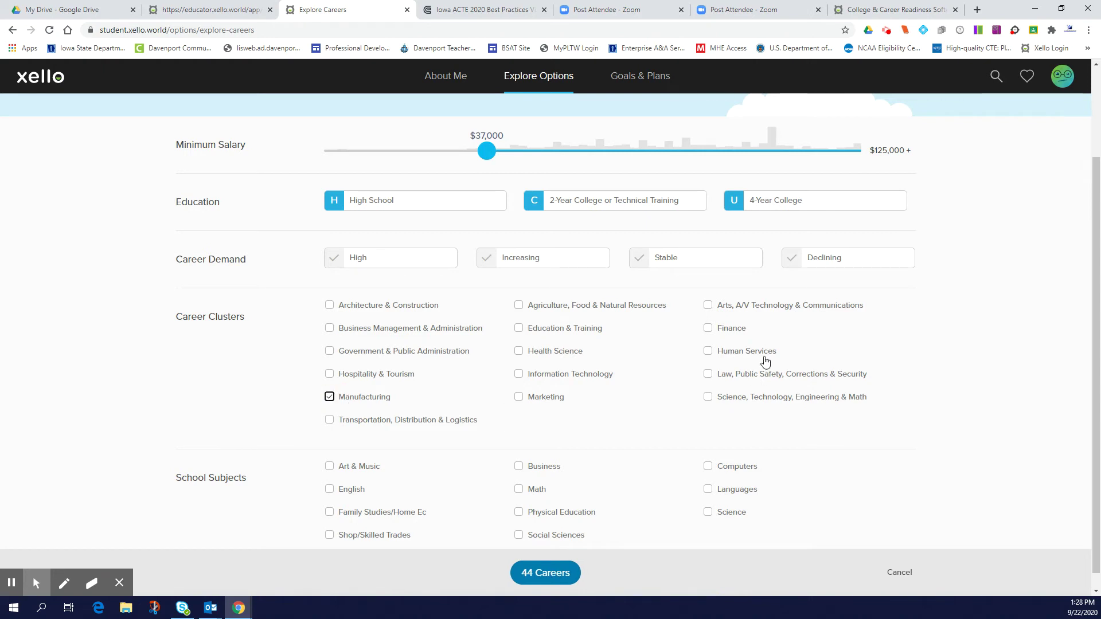
click(519, 380)
scroll(673, 386, down, 1)
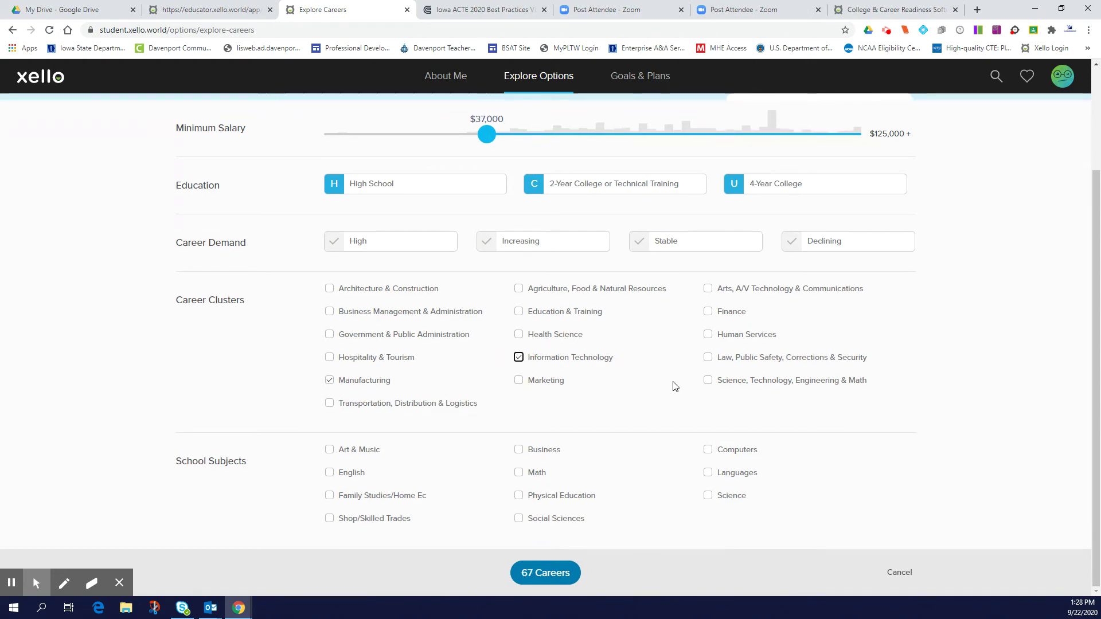
- Add Shop/Skilled Trades, English and Math subjects, then open Computer Network Specialist
click(330, 519)
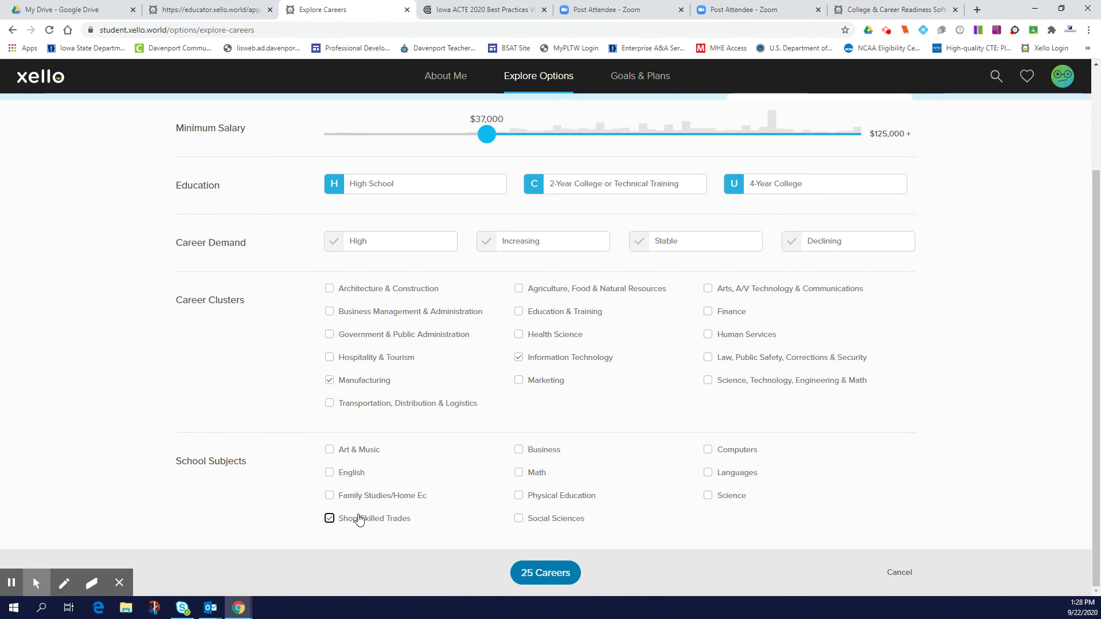
click(329, 472)
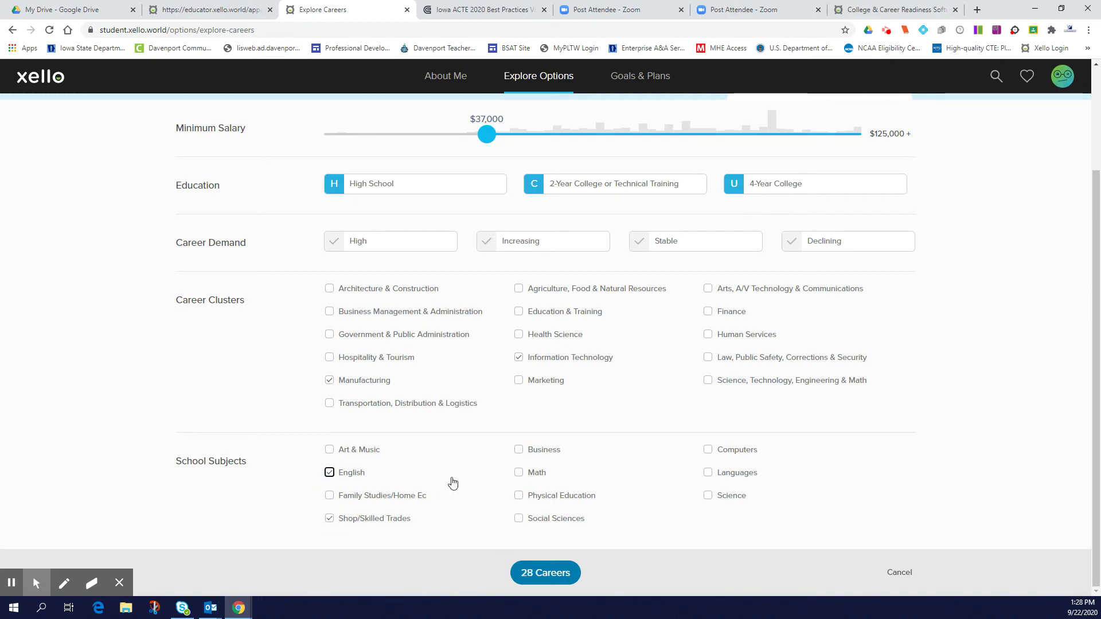
click(519, 473)
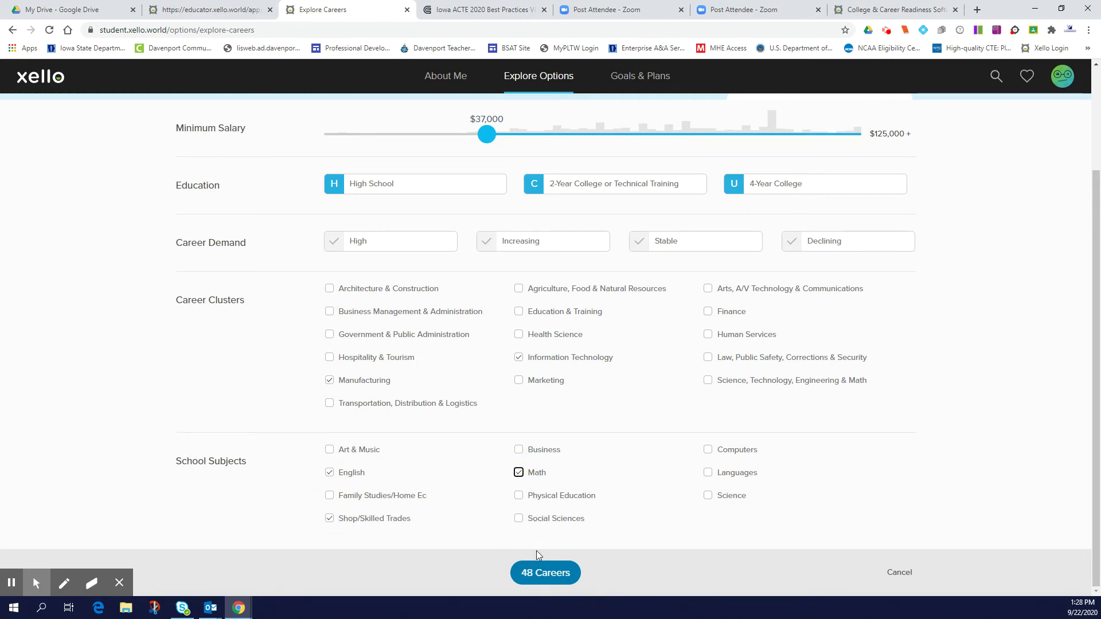
click(550, 576)
scroll(588, 436, down, 2)
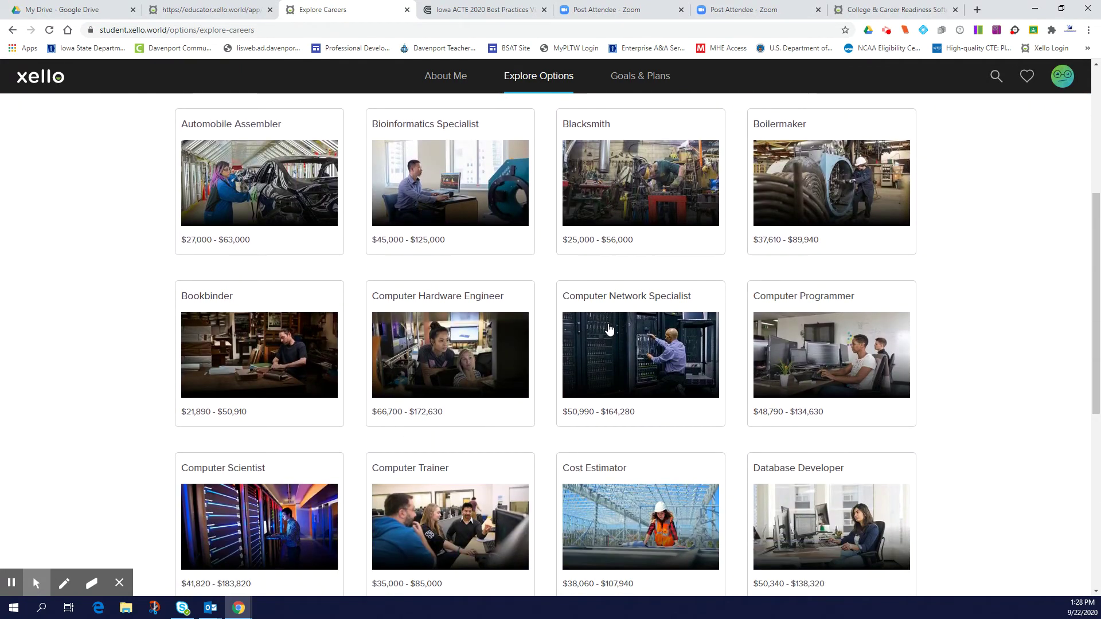
click(632, 363)
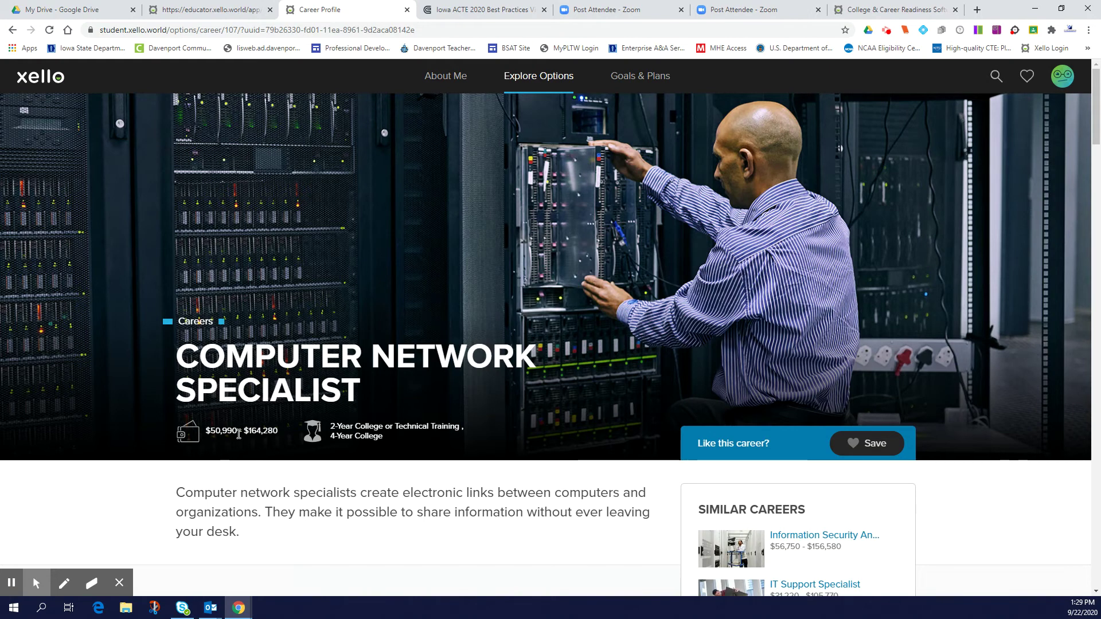
scroll(367, 431, down, 5)
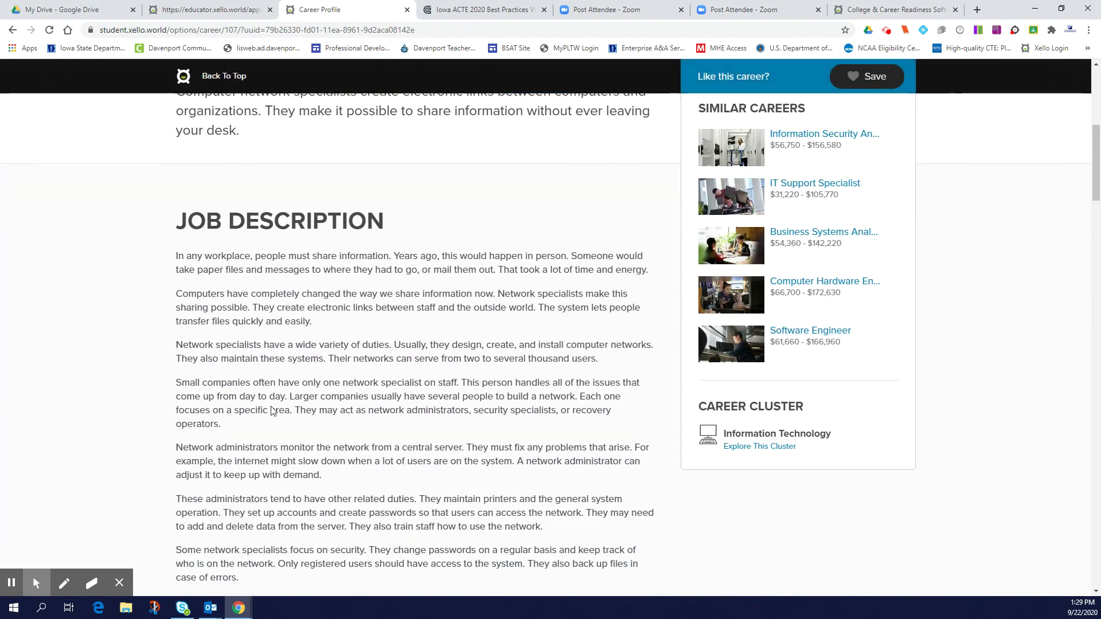
scroll(274, 411, down, 3)
scroll(269, 314, down, 2)
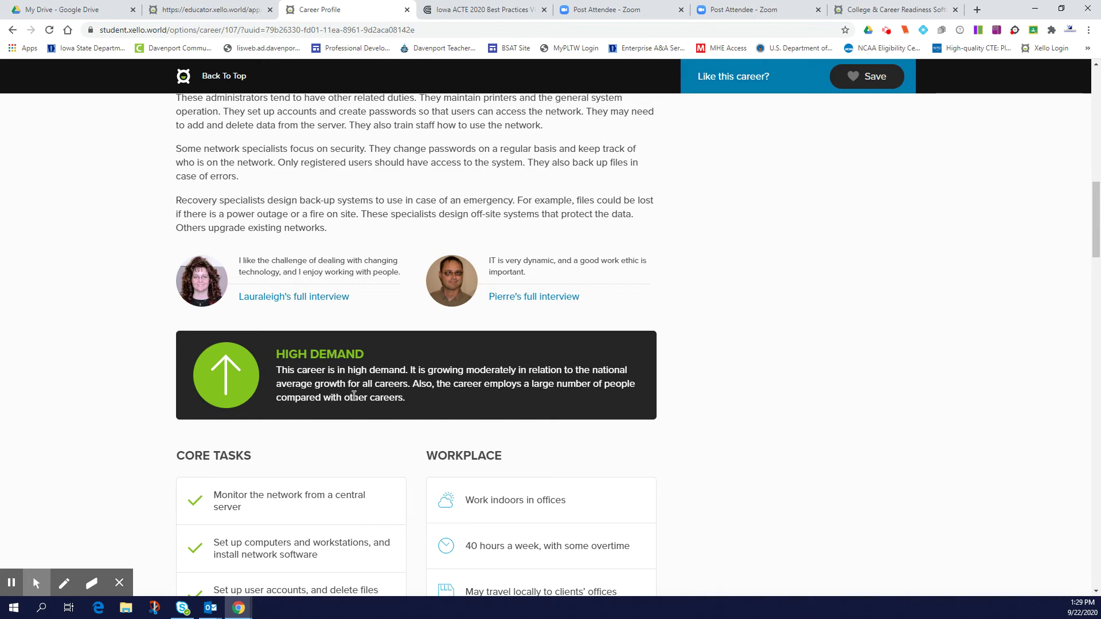
scroll(485, 442, down, 2)
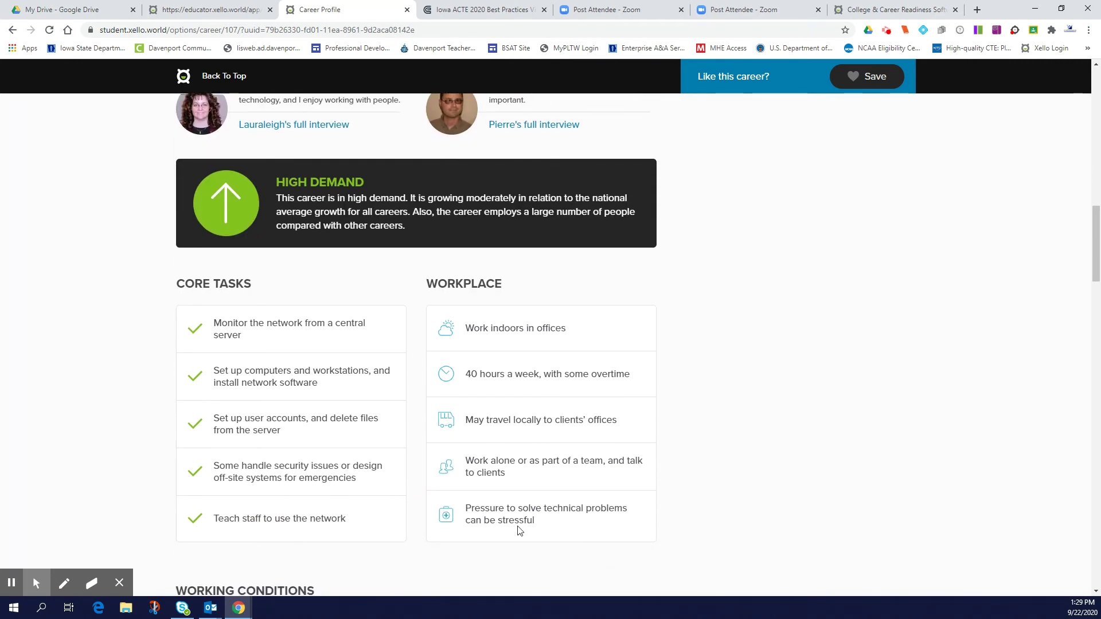
scroll(479, 418, down, 4)
scroll(480, 422, down, 1)
scroll(477, 426, down, 2)
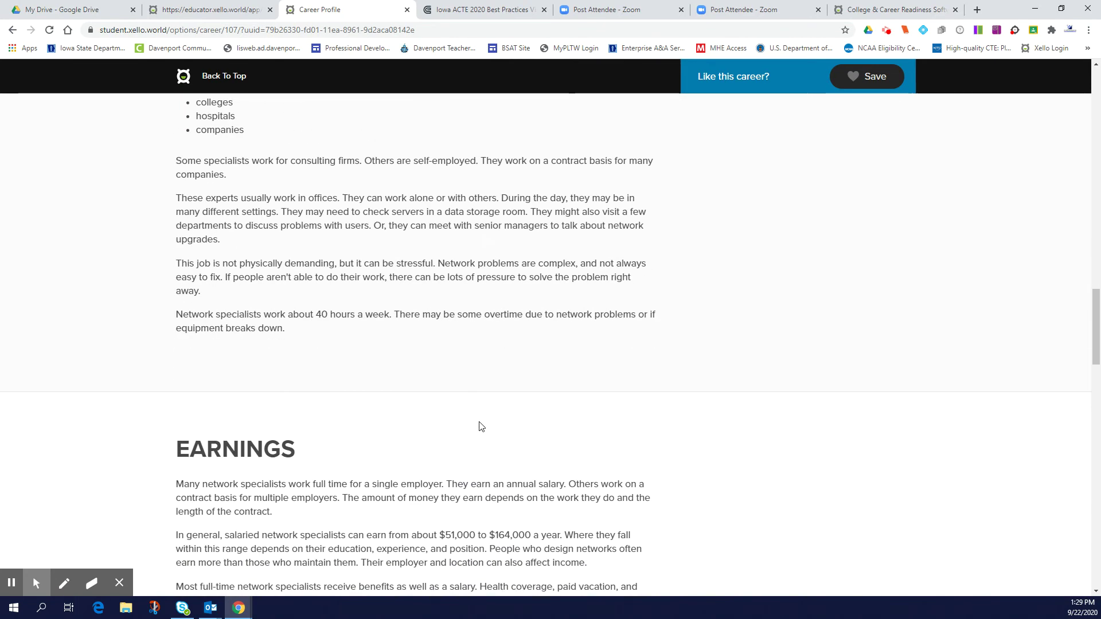
scroll(476, 438, down, 3)
scroll(476, 437, down, 3)
scroll(476, 440, down, 3)
scroll(476, 441, down, 3)
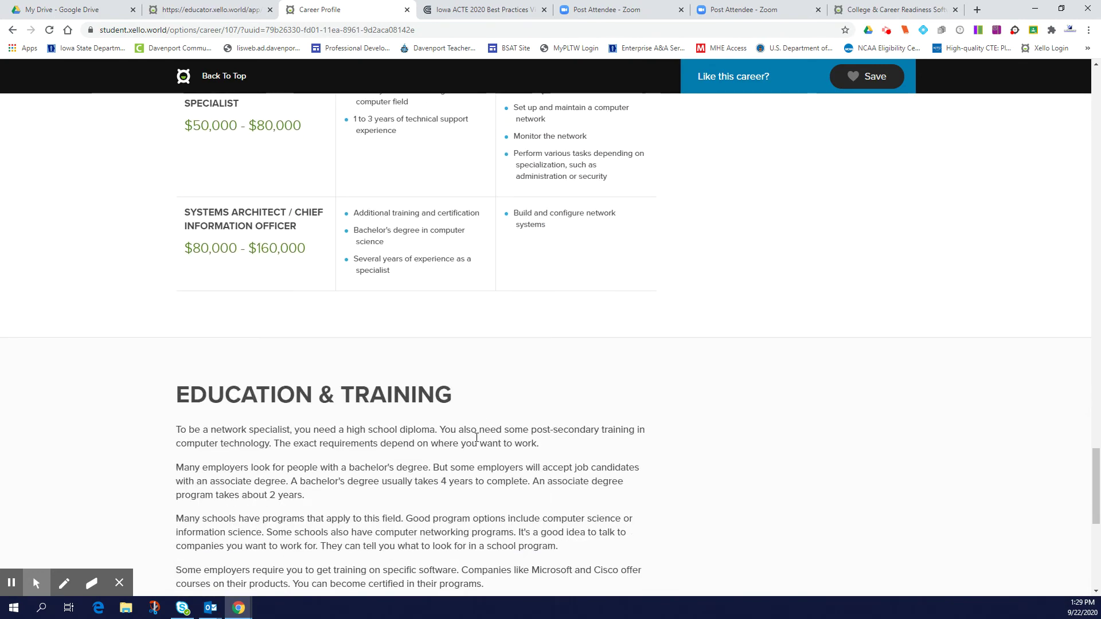
scroll(476, 443, down, 3)
scroll(476, 444, down, 2)
scroll(476, 441, up, 10)
scroll(475, 441, up, 8)
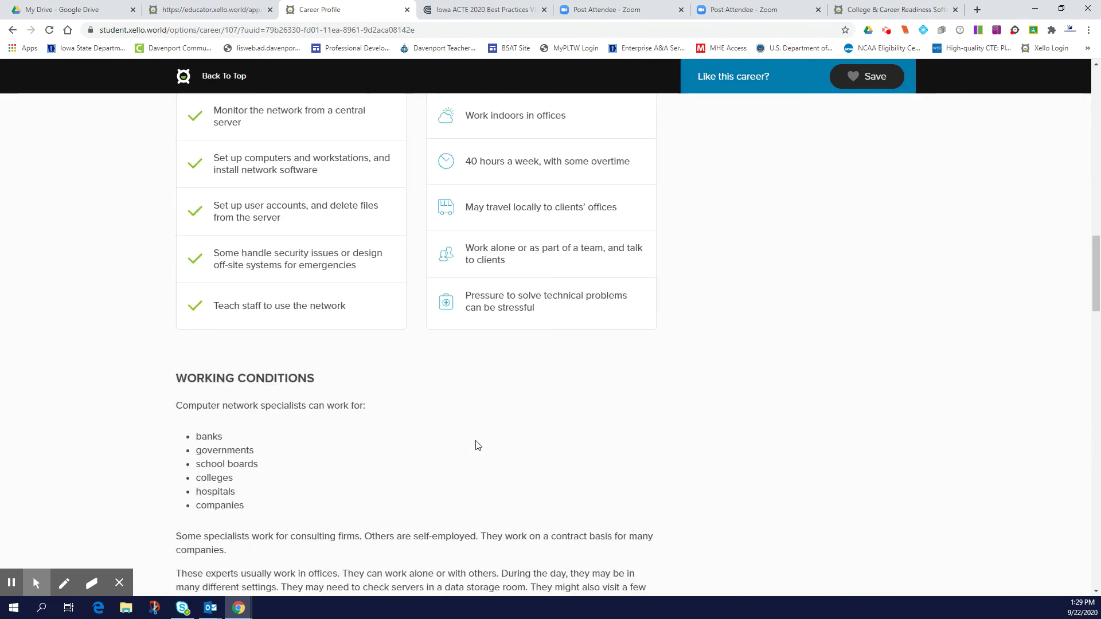
scroll(476, 445, up, 10)
scroll(476, 443, up, 3)
scroll(476, 441, down, 1)
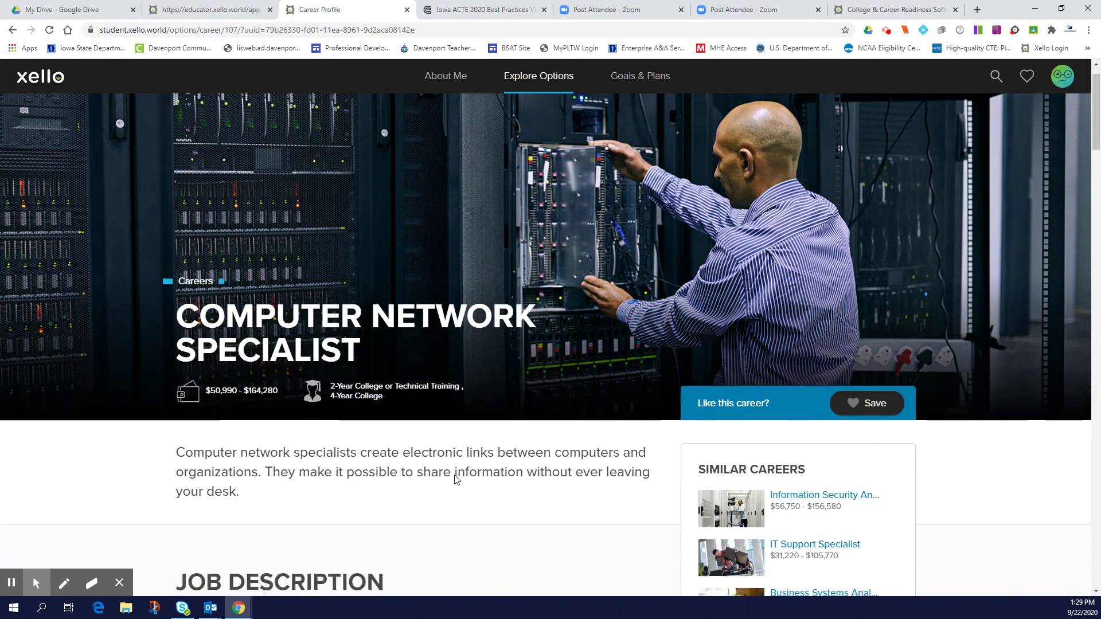
scroll(361, 462, down, 2)
scroll(361, 462, up, 2)
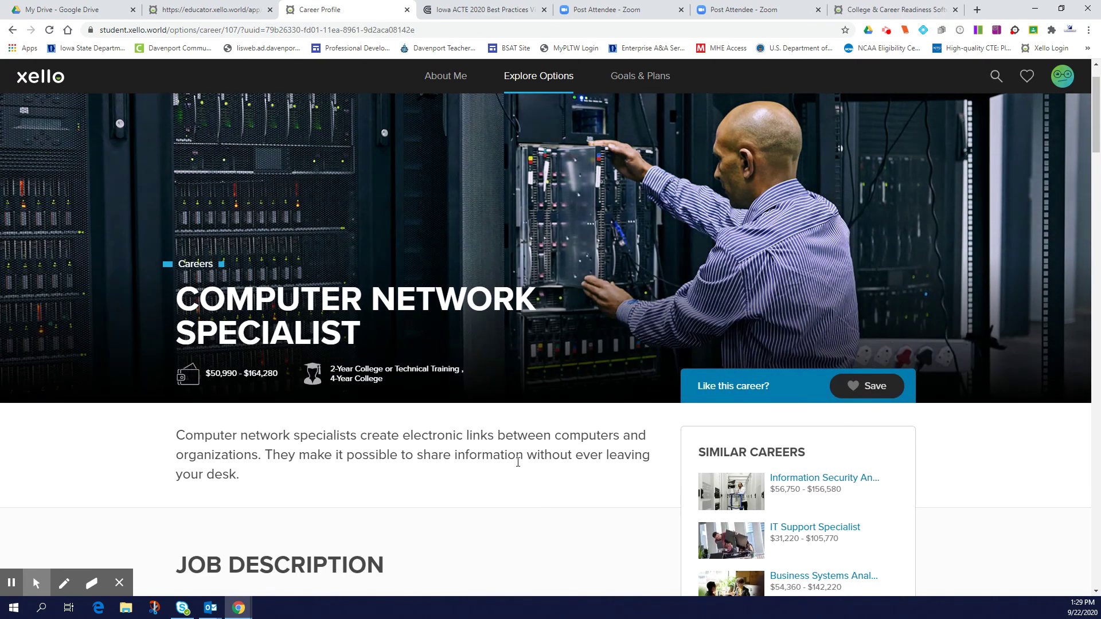
- Save Computer Network Specialist and rate it 'Like it a lot!'
click(866, 389)
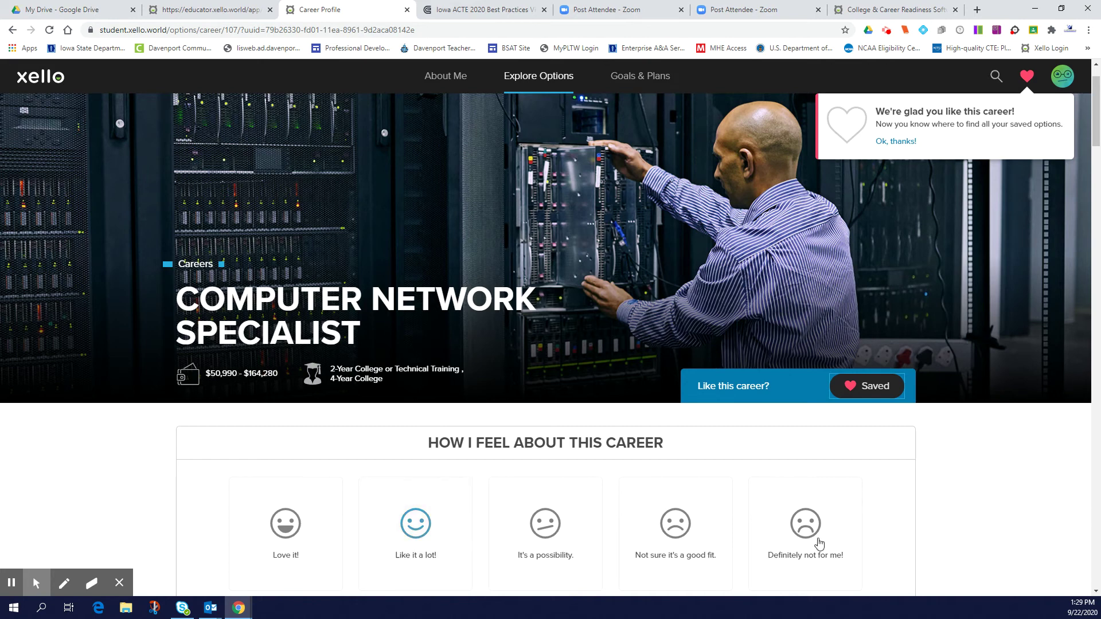
scroll(345, 447, down, 2)
click(821, 377)
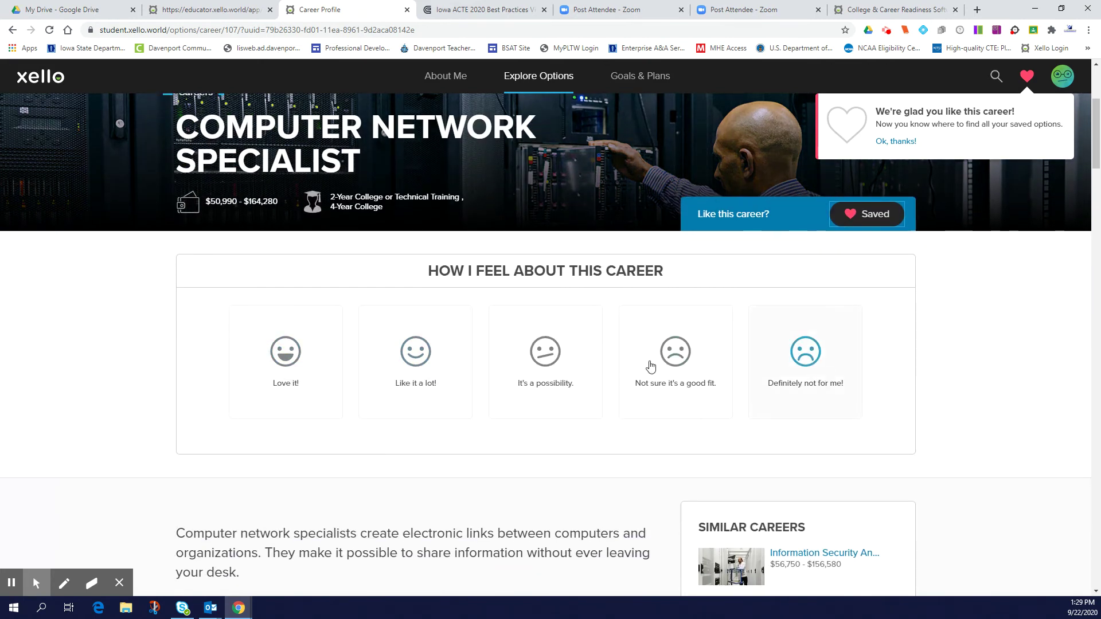
click(414, 365)
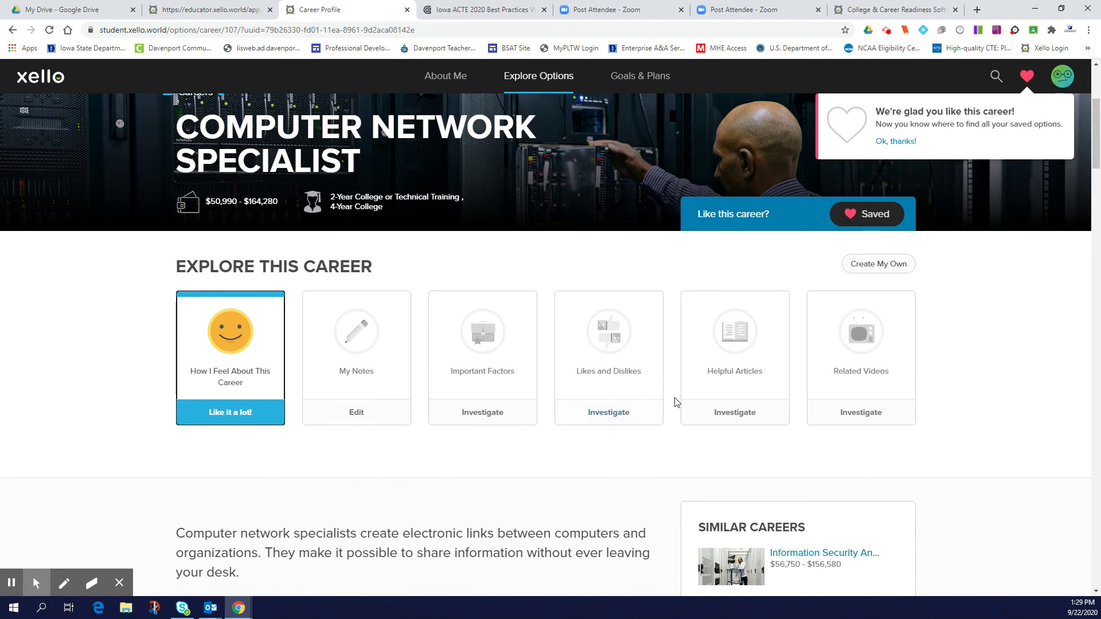
scroll(592, 479, up, 3)
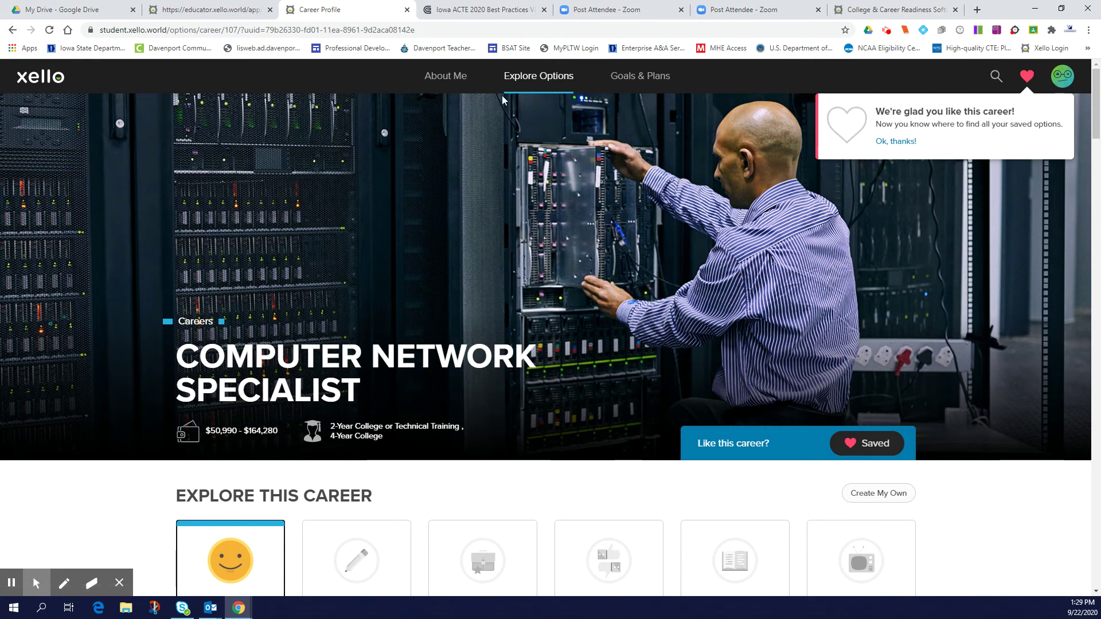
- View Digital Media Specialist from Explore Careers, go back, then open About Me
click(546, 90)
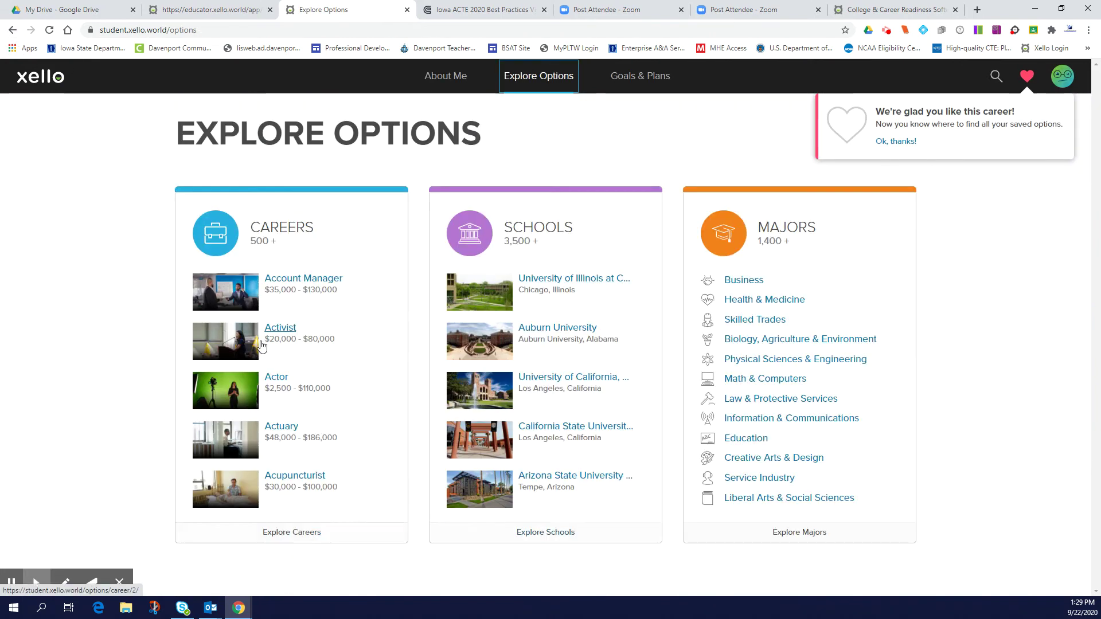
click(310, 533)
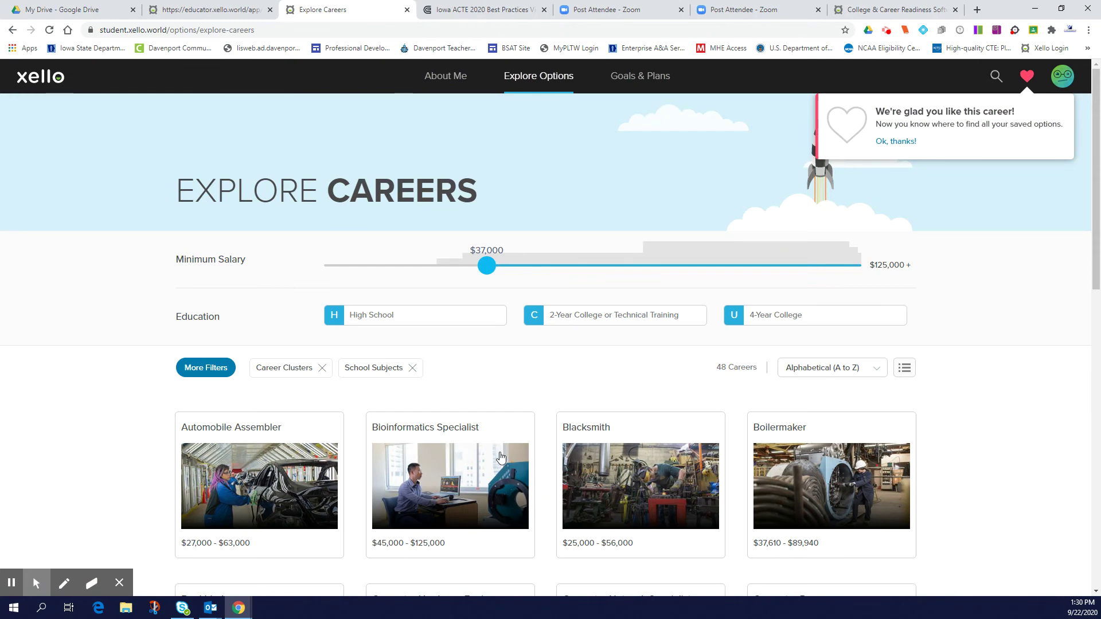
scroll(569, 455, down, 3)
scroll(569, 454, down, 4)
scroll(408, 423, down, 1)
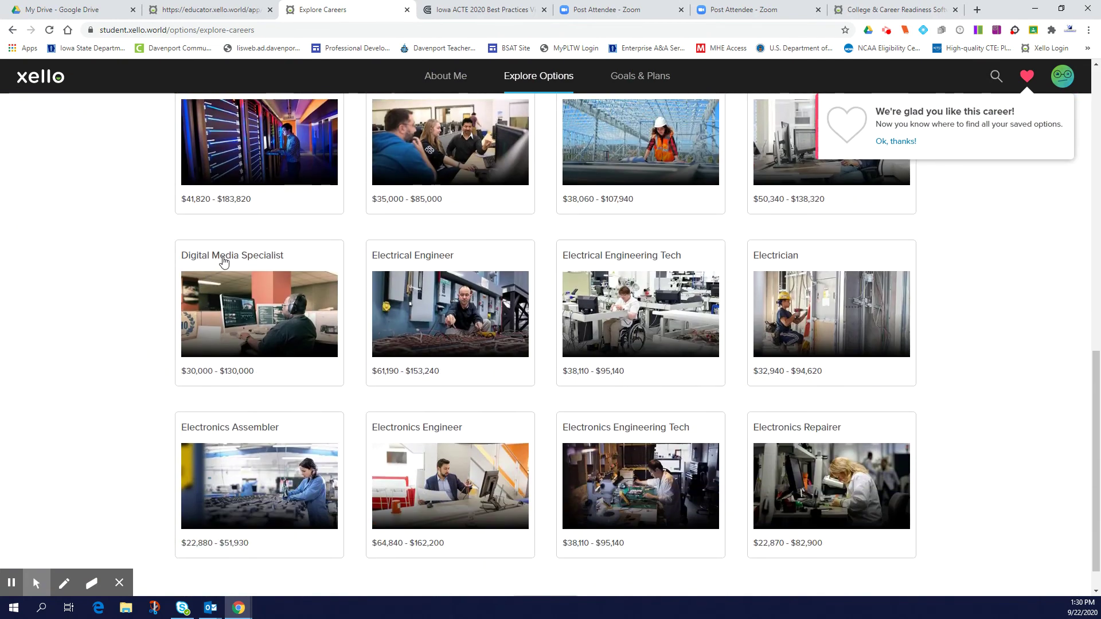
click(257, 313)
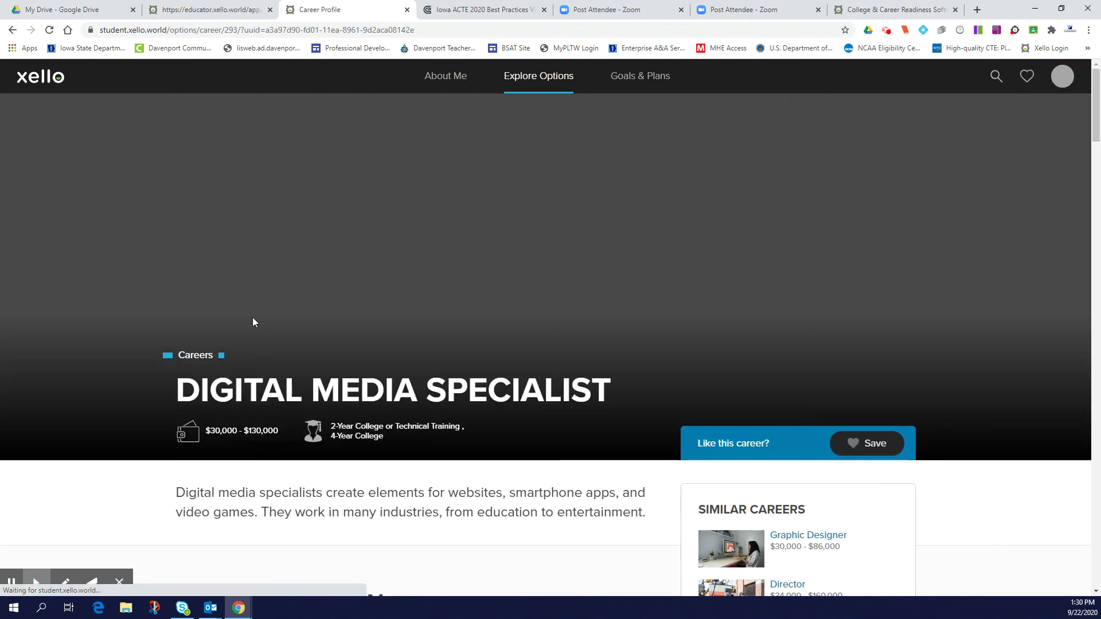
scroll(423, 408, down, 2)
scroll(430, 422, down, 2)
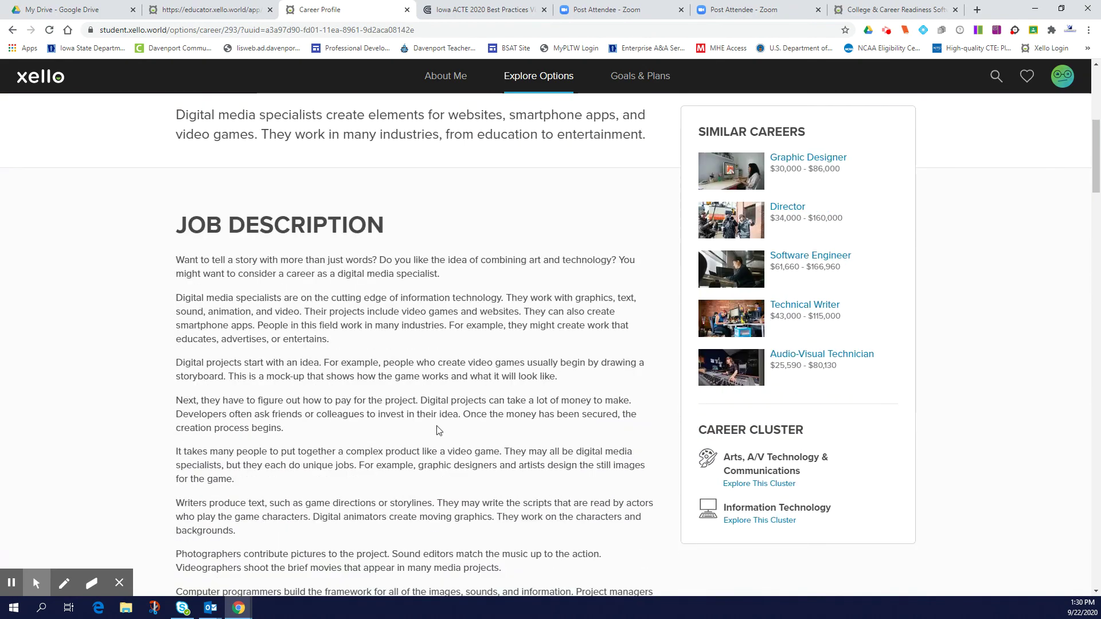
scroll(442, 436, down, 4)
scroll(441, 430, up, 5)
scroll(442, 431, up, 3)
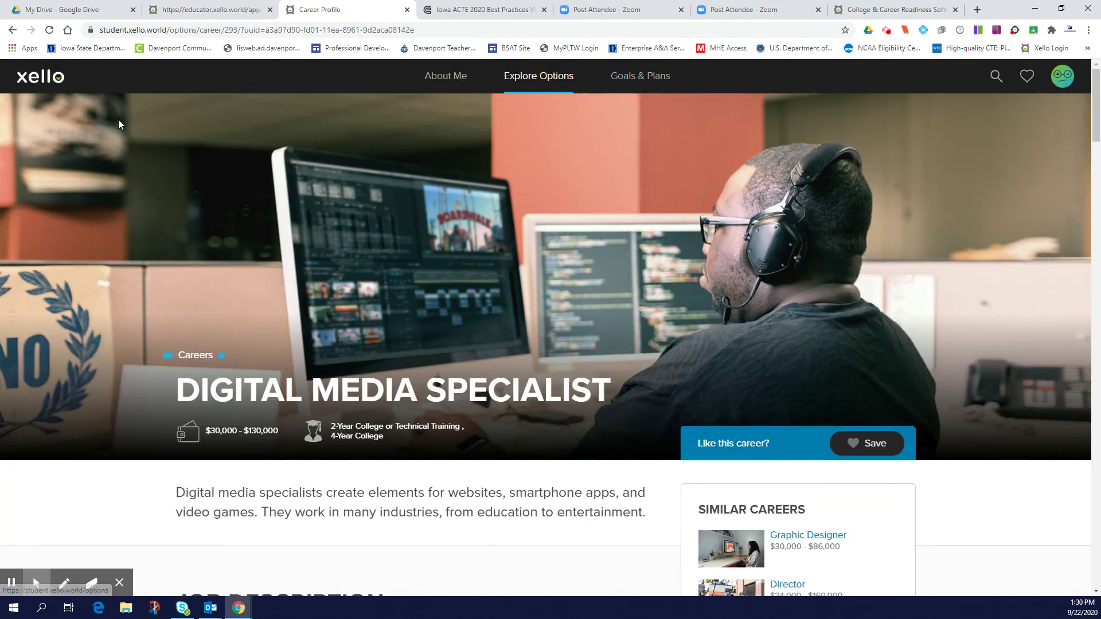
click(12, 29)
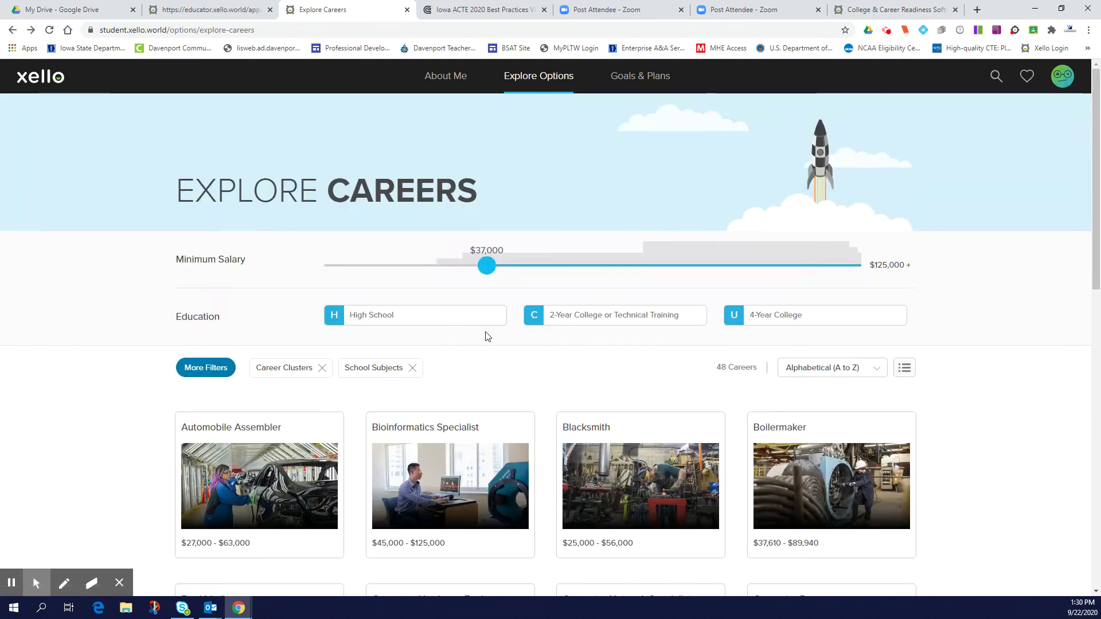
scroll(702, 436, down, 4)
scroll(702, 437, down, 5)
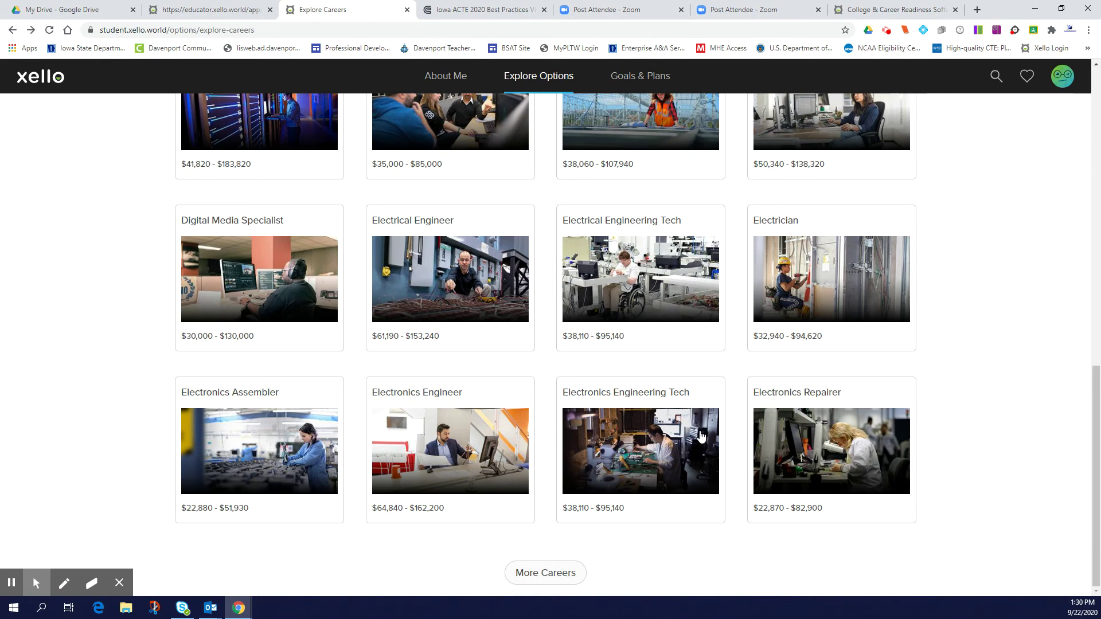
scroll(708, 416, up, 3)
scroll(651, 239, up, 2)
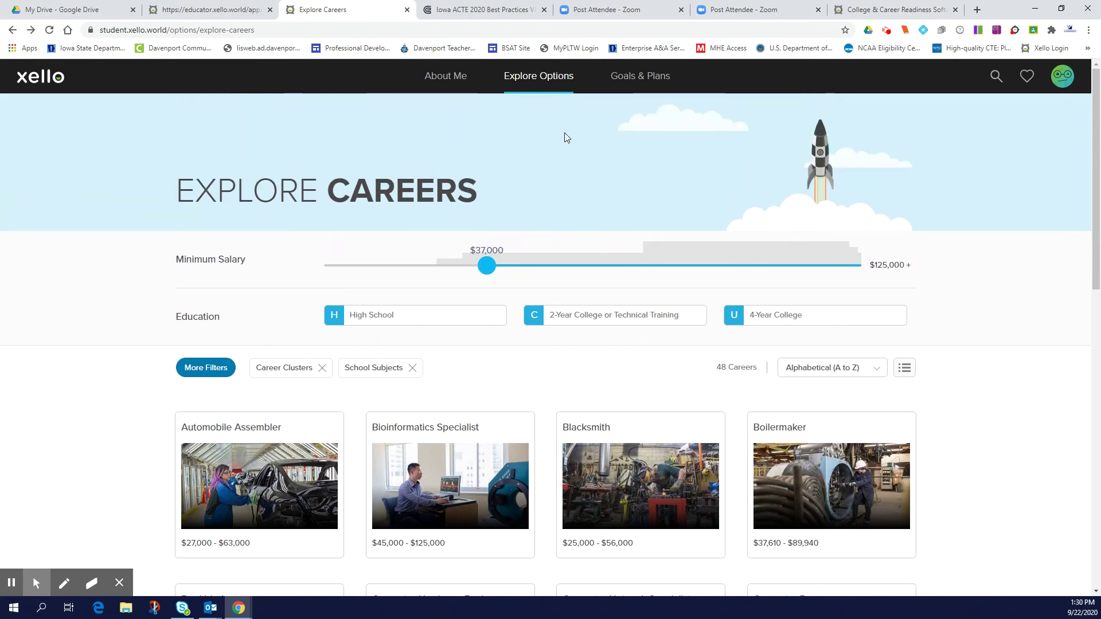
click(434, 82)
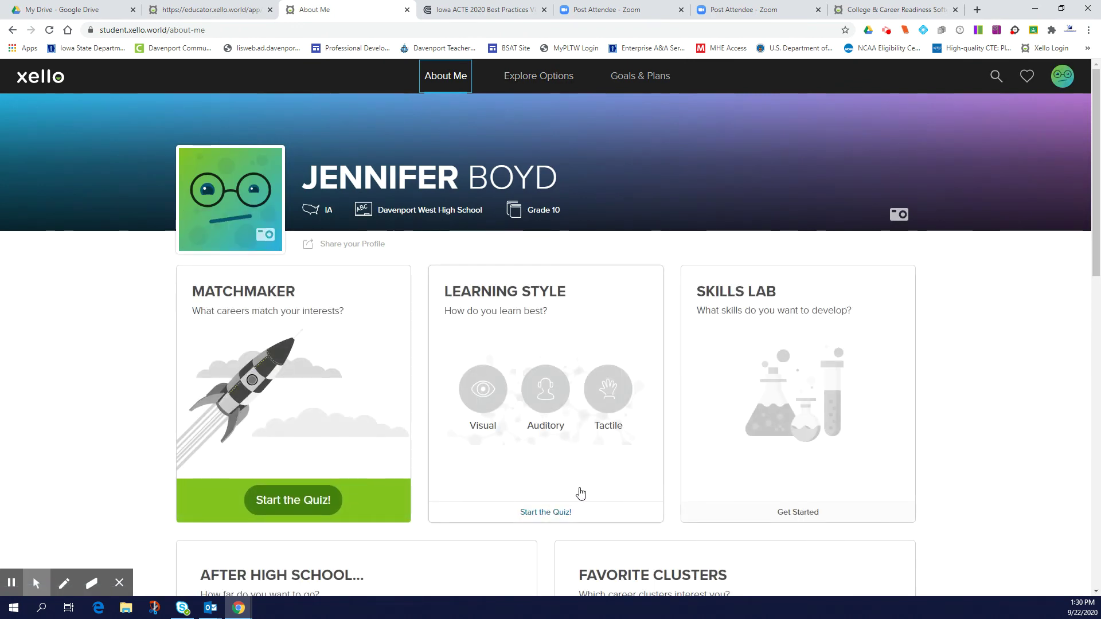
scroll(581, 494, down, 1)
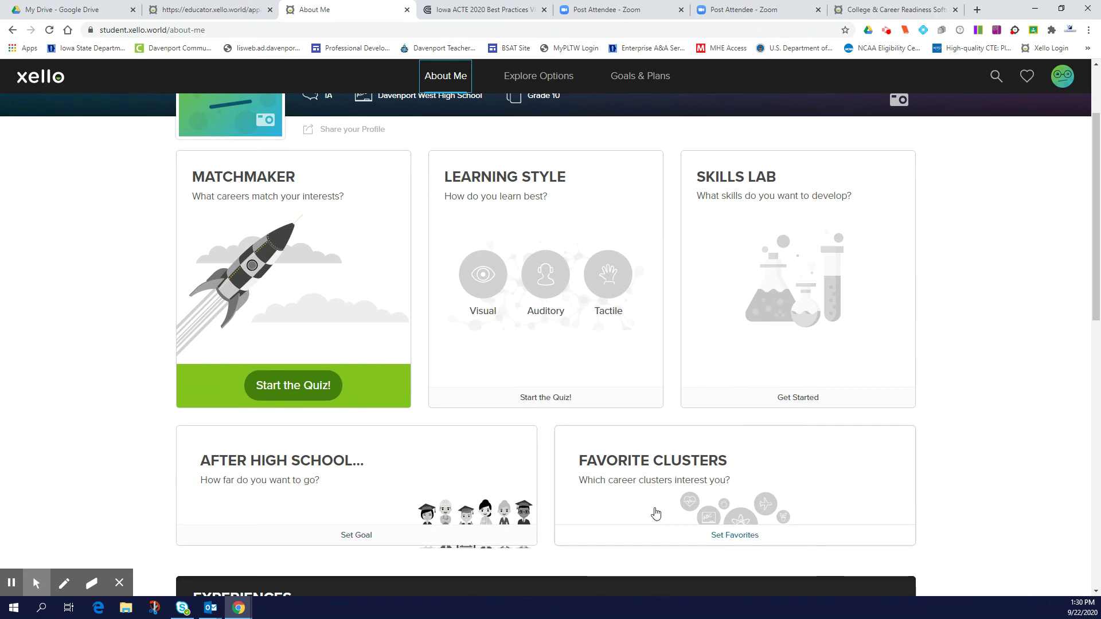
scroll(655, 514, down, 2)
scroll(653, 314, down, 1)
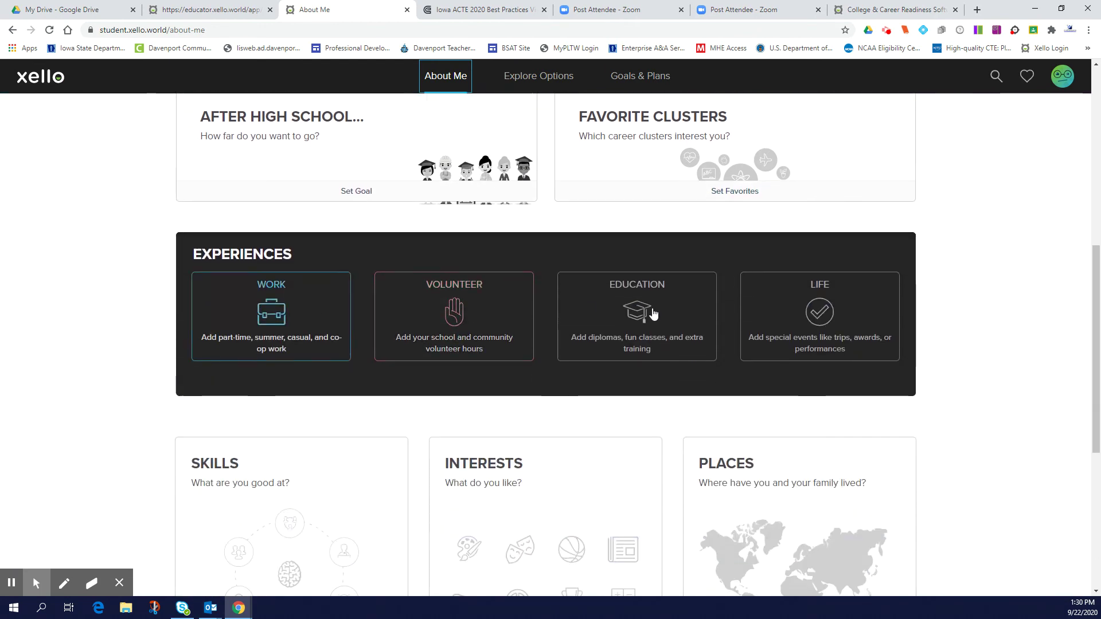
scroll(470, 482, down, 3)
scroll(568, 478, up, 4)
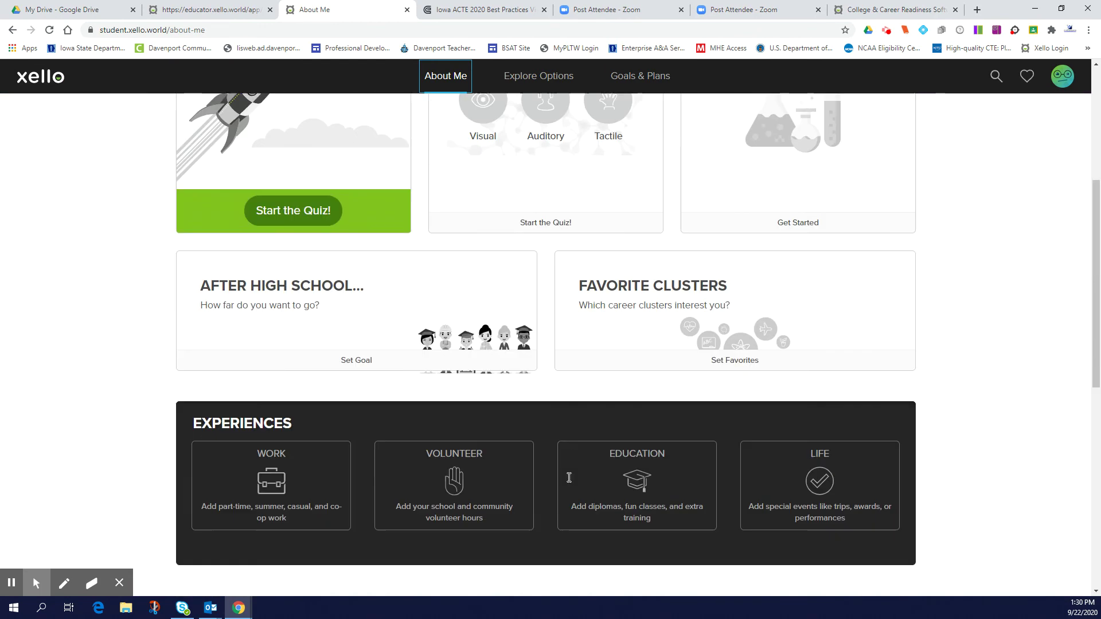
scroll(569, 478, up, 3)
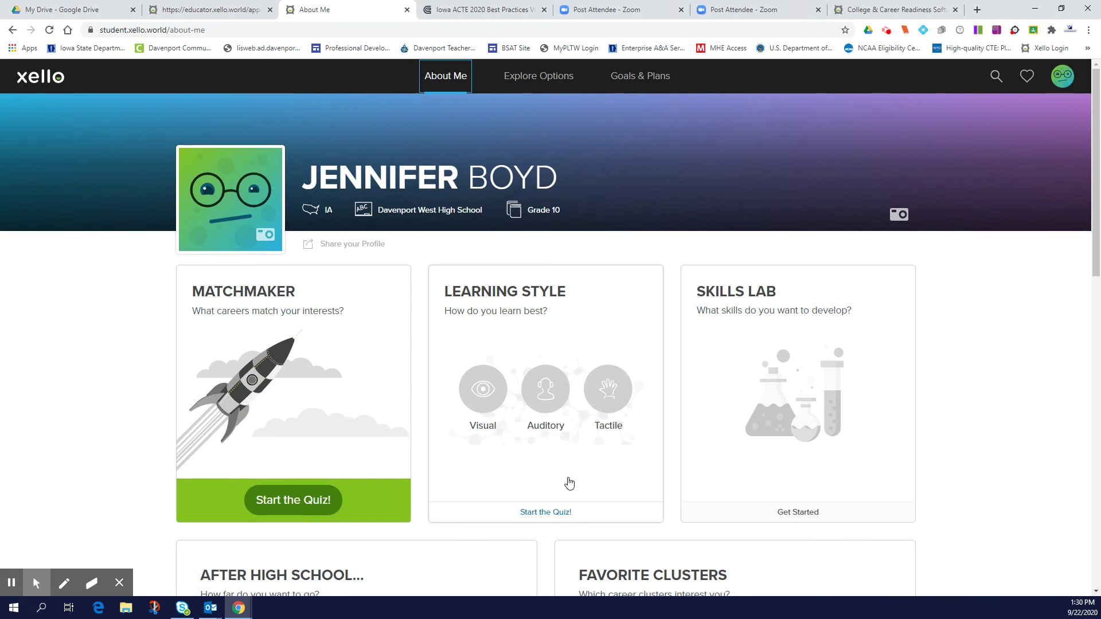
- Return to the Xello student dashboard via the xello logo
click(53, 80)
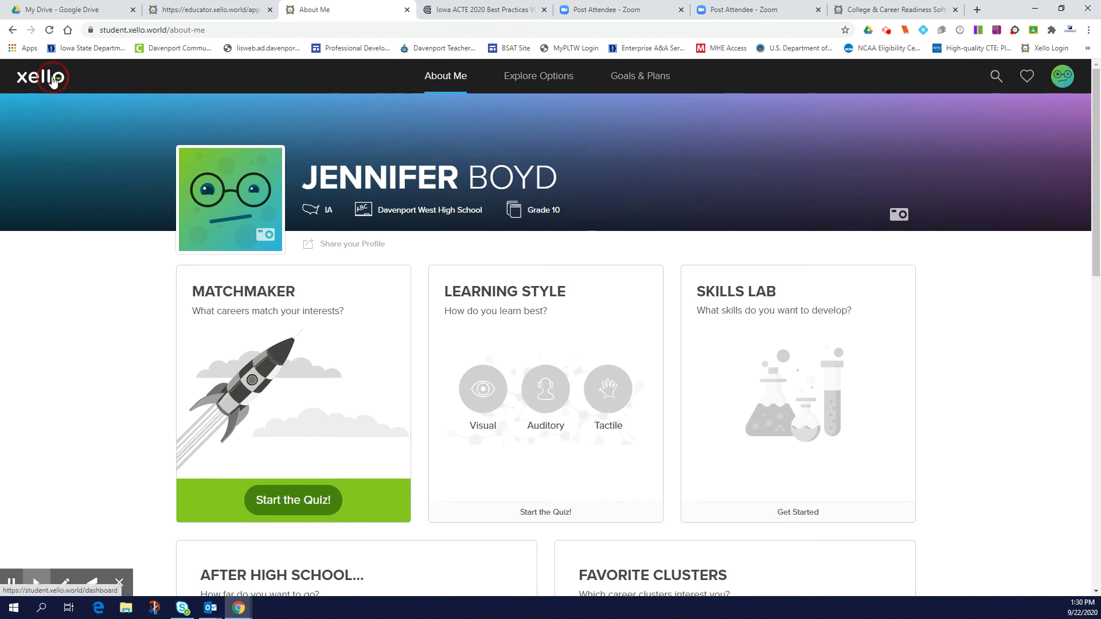